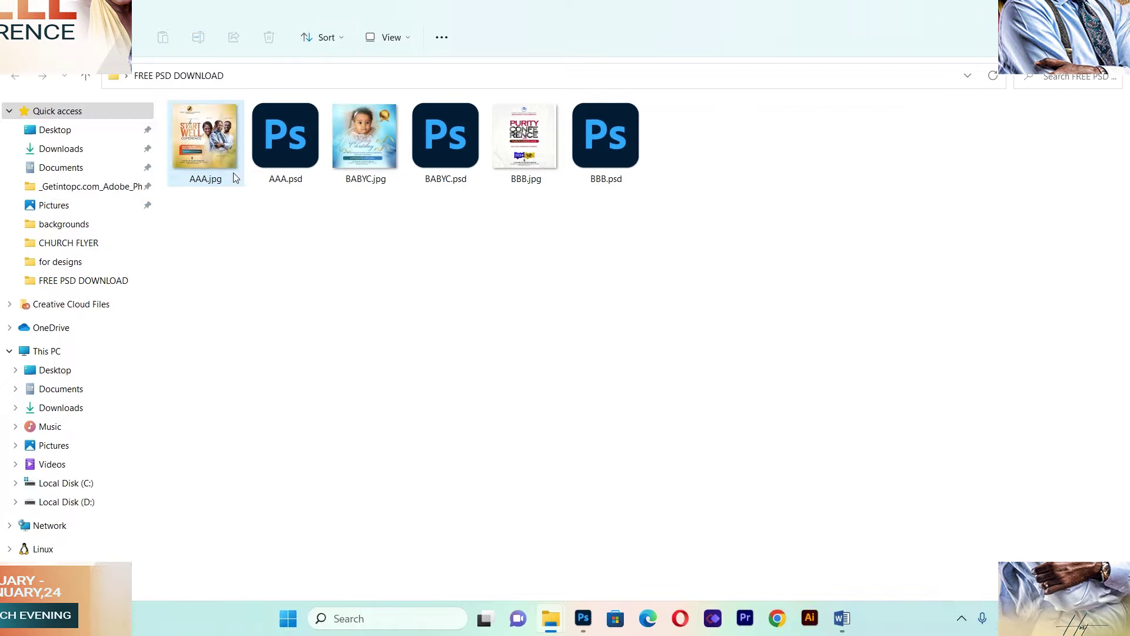
Step: Open AAA.psd from the FREE PSD DOWNLOAD folder in Adobe Photoshop 2023
double_click(283, 166)
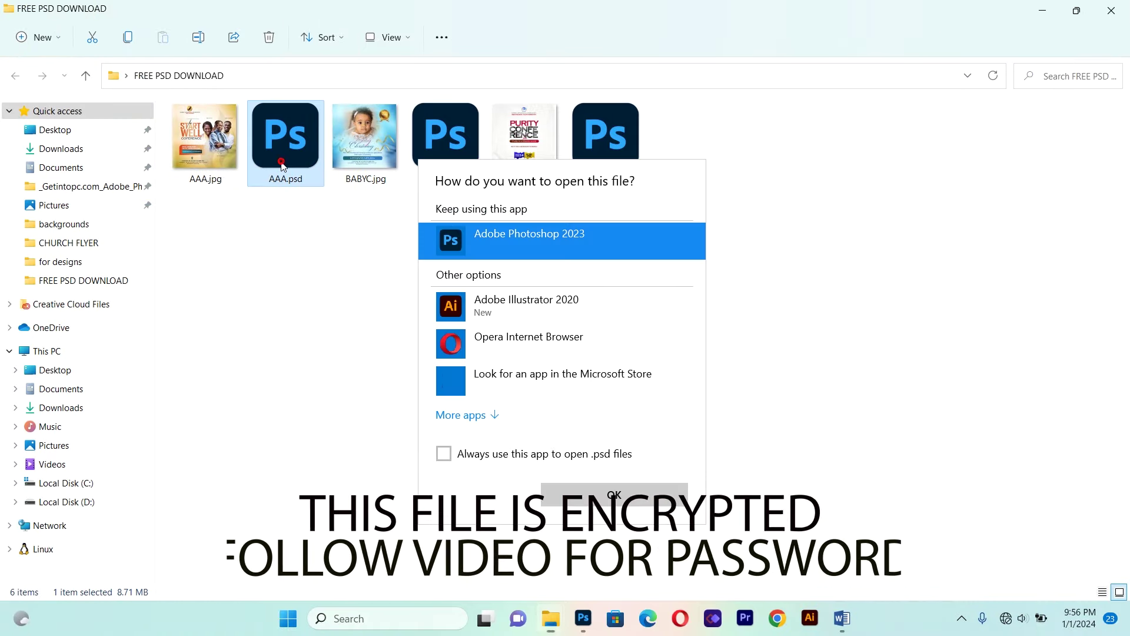
double_click(460, 237)
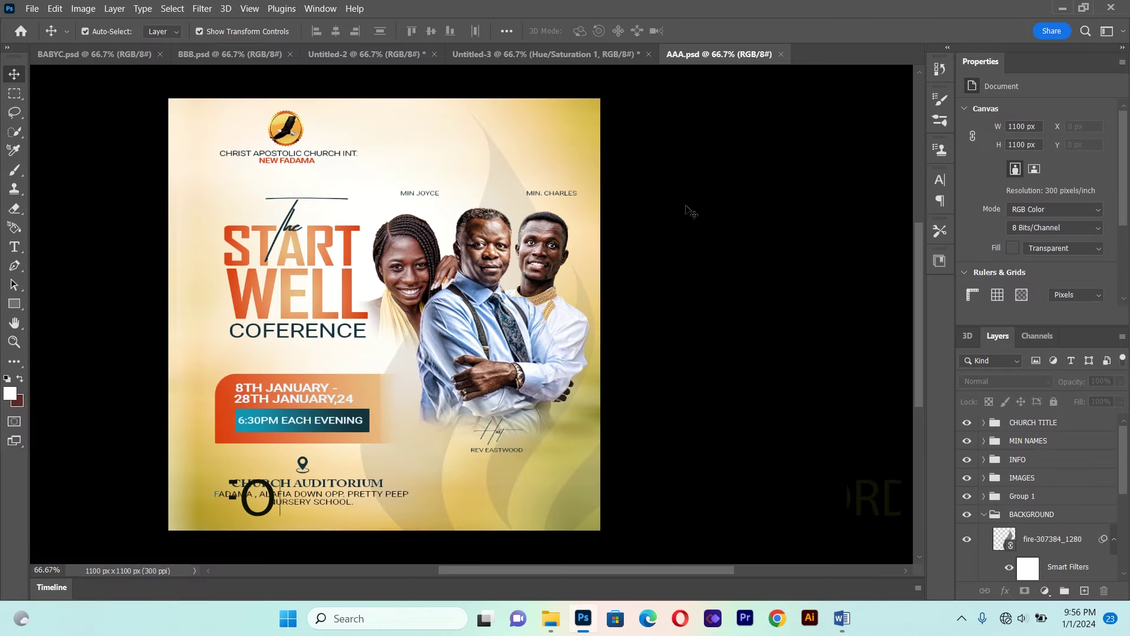
Step: Select the flyer's image layers one by one, ending with the whole IMAGES group
click(427, 274)
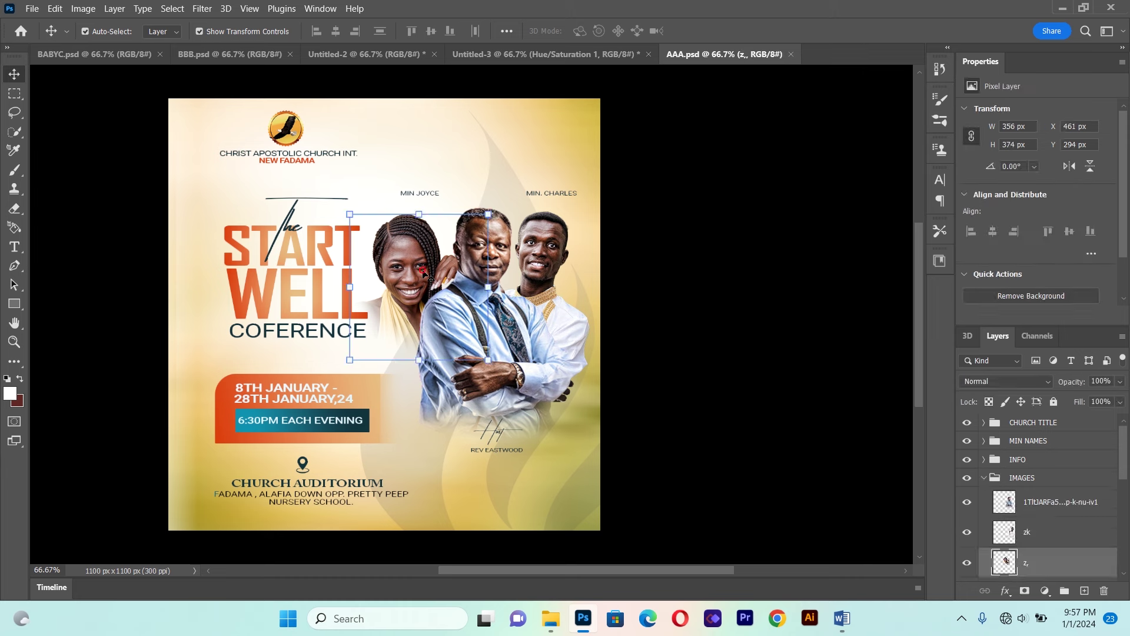
click(626, 256)
click(506, 247)
click(531, 243)
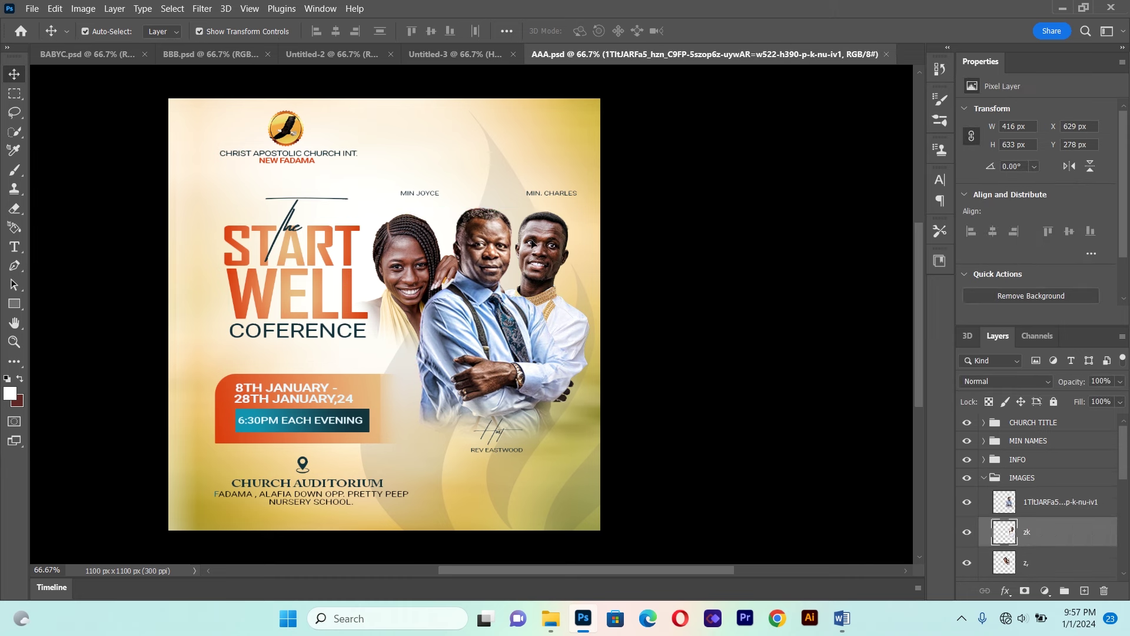
click(984, 479)
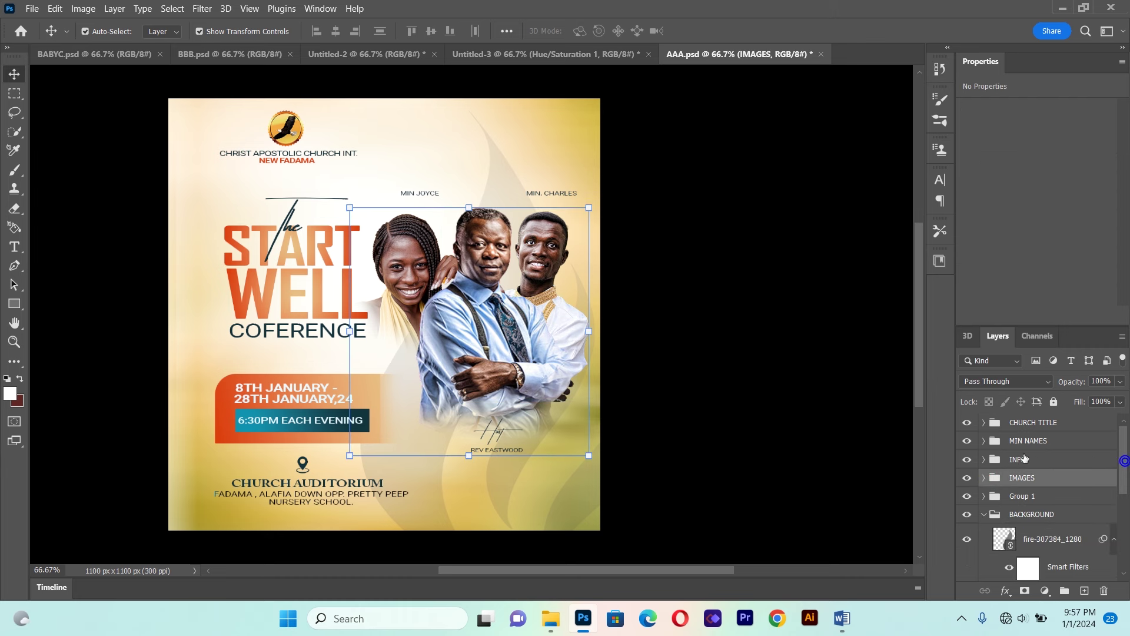
Step: Hide and reshow CHURCH TITLE, then expand and collapse the CHURCH TITLE and MIN NAMES groups
click(967, 423)
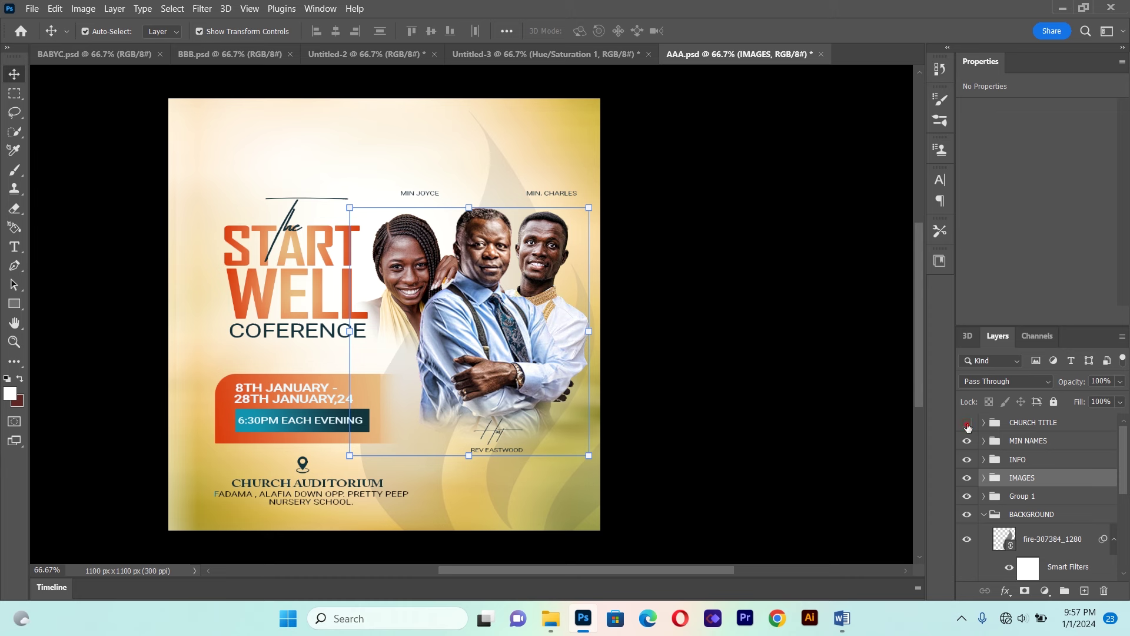
click(967, 423)
click(983, 423)
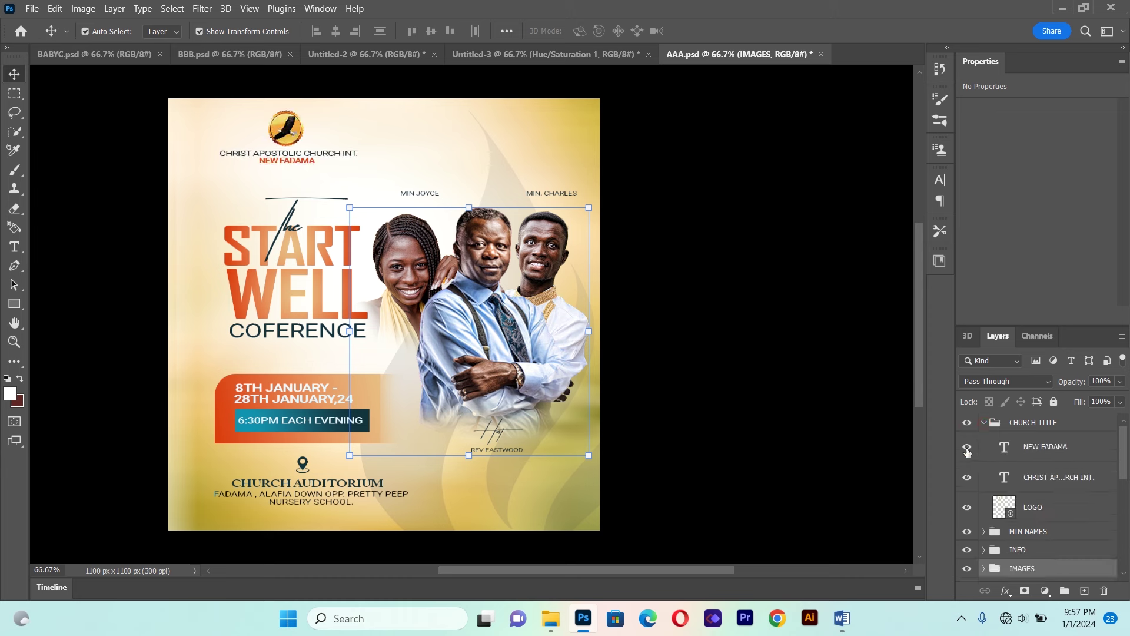
click(985, 423)
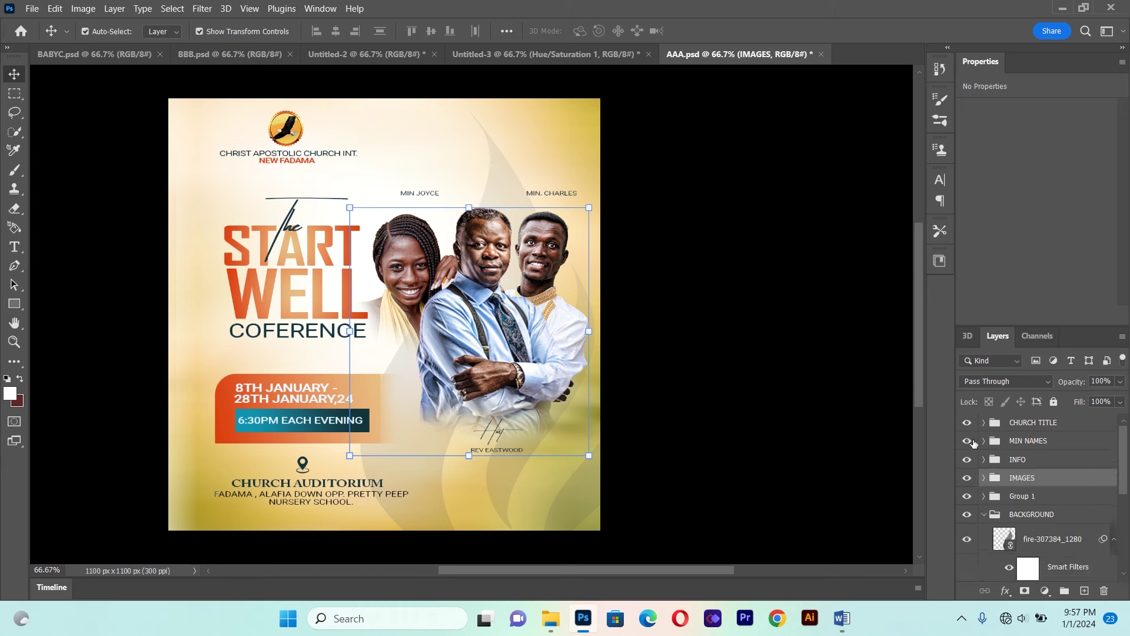
click(982, 441)
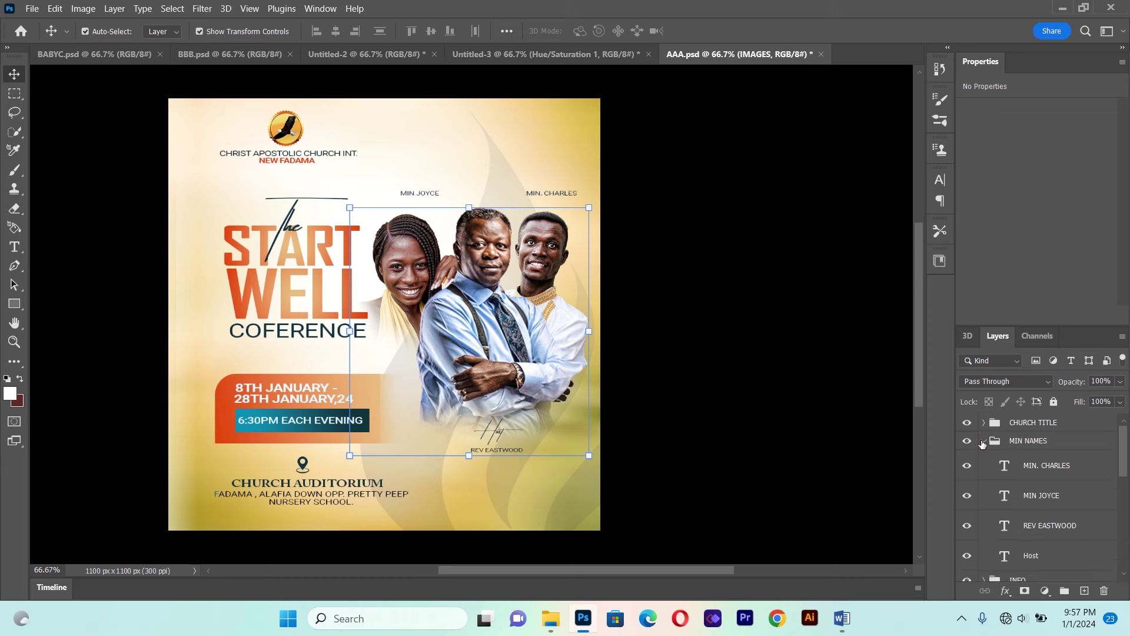
click(982, 441)
Step: Hide and reshow the MIN NAMES, INFO and IMAGES groups in turn
click(965, 441)
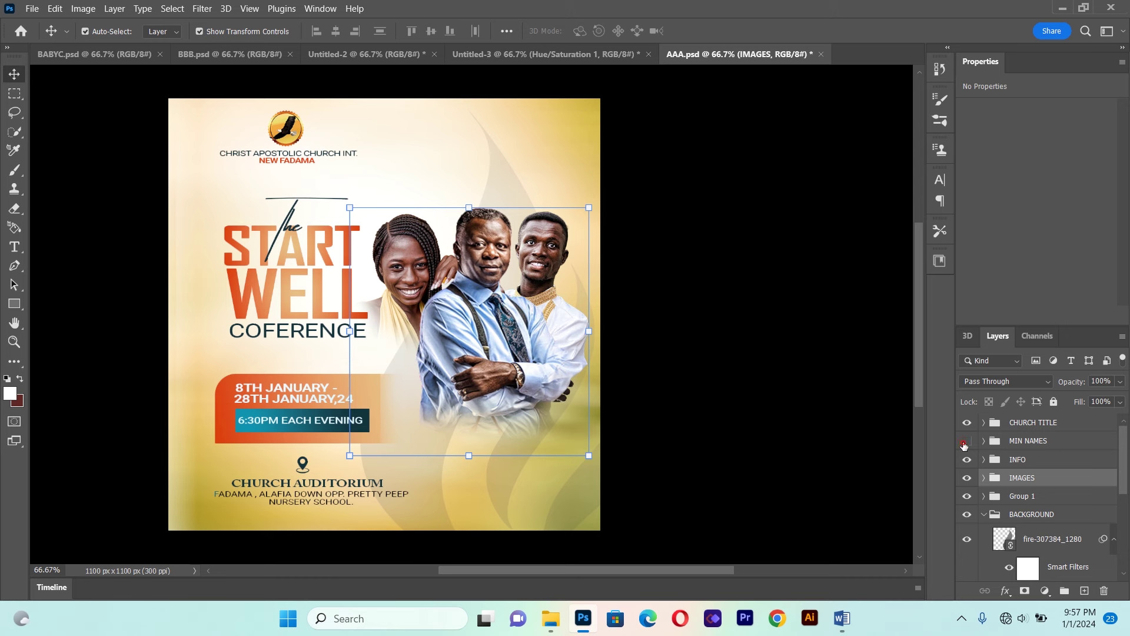
click(965, 442)
click(966, 460)
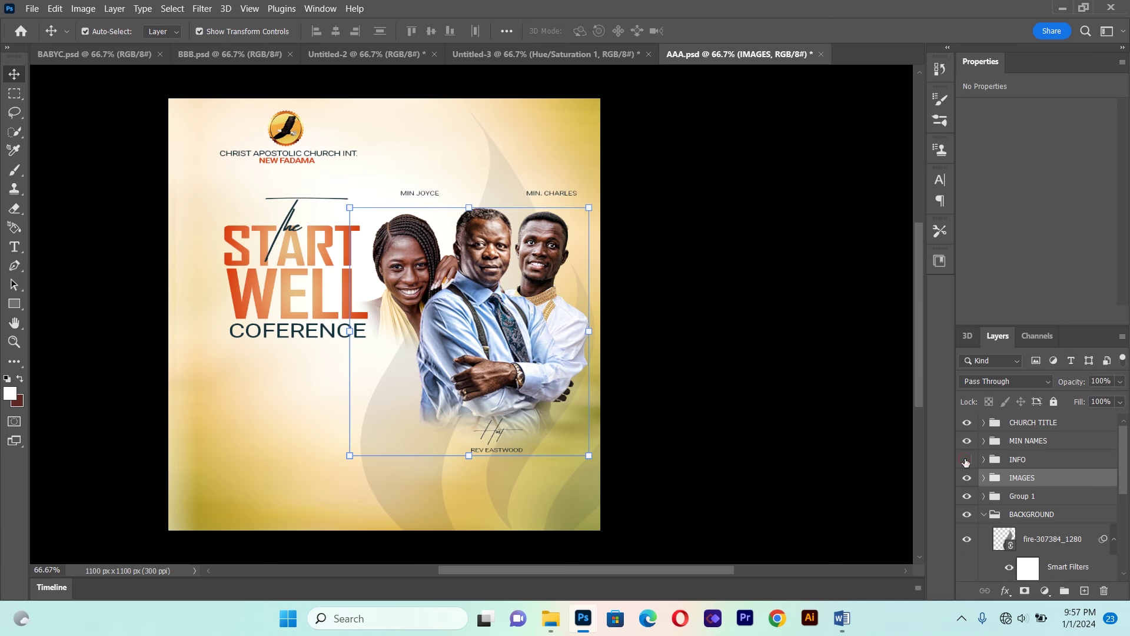
click(966, 461)
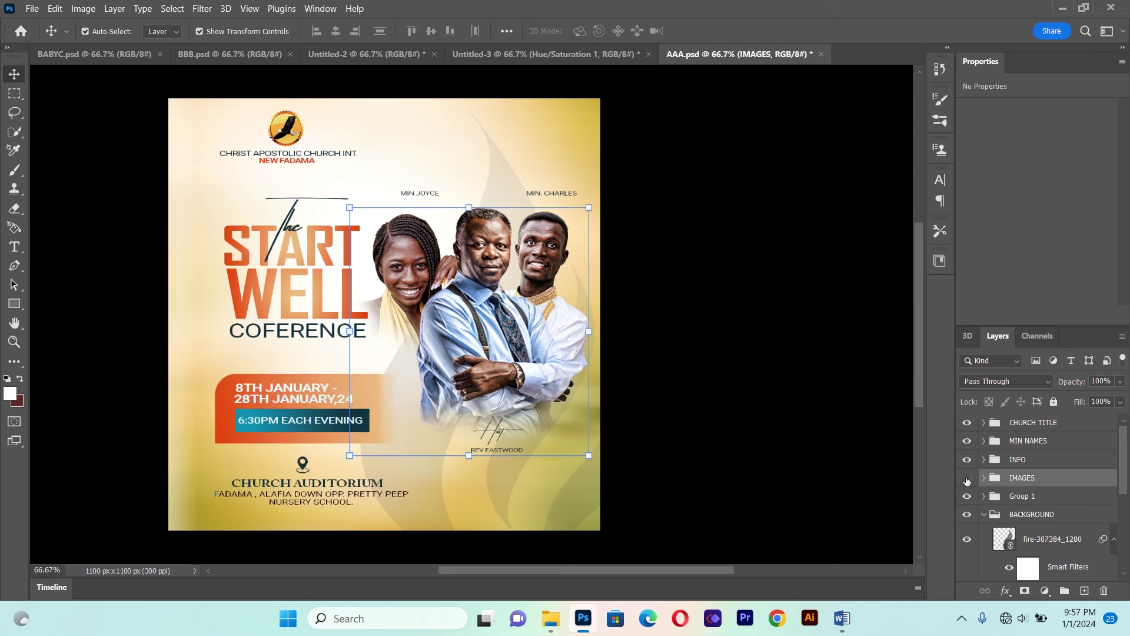
click(965, 479)
click(966, 479)
click(984, 479)
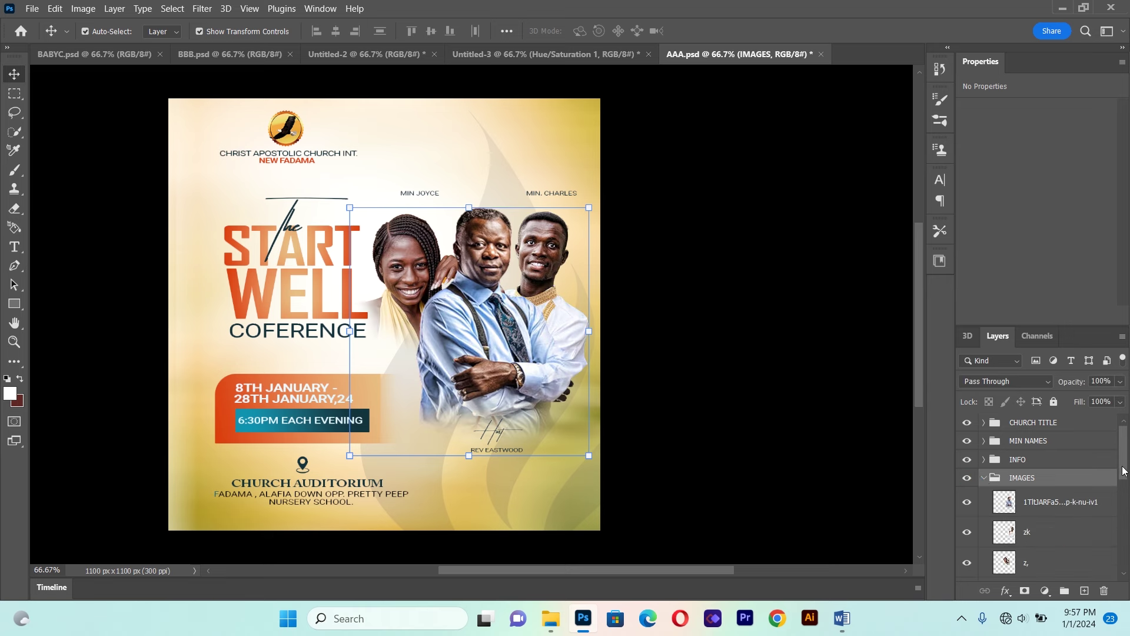
drag(1123, 469, 1123, 462)
click(984, 478)
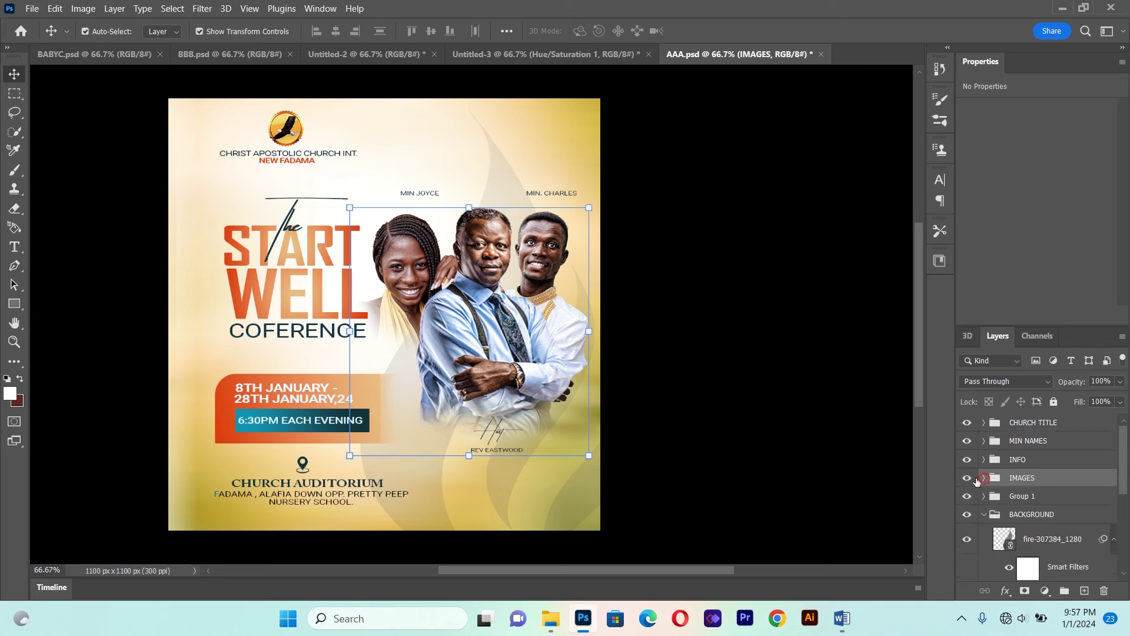
click(968, 496)
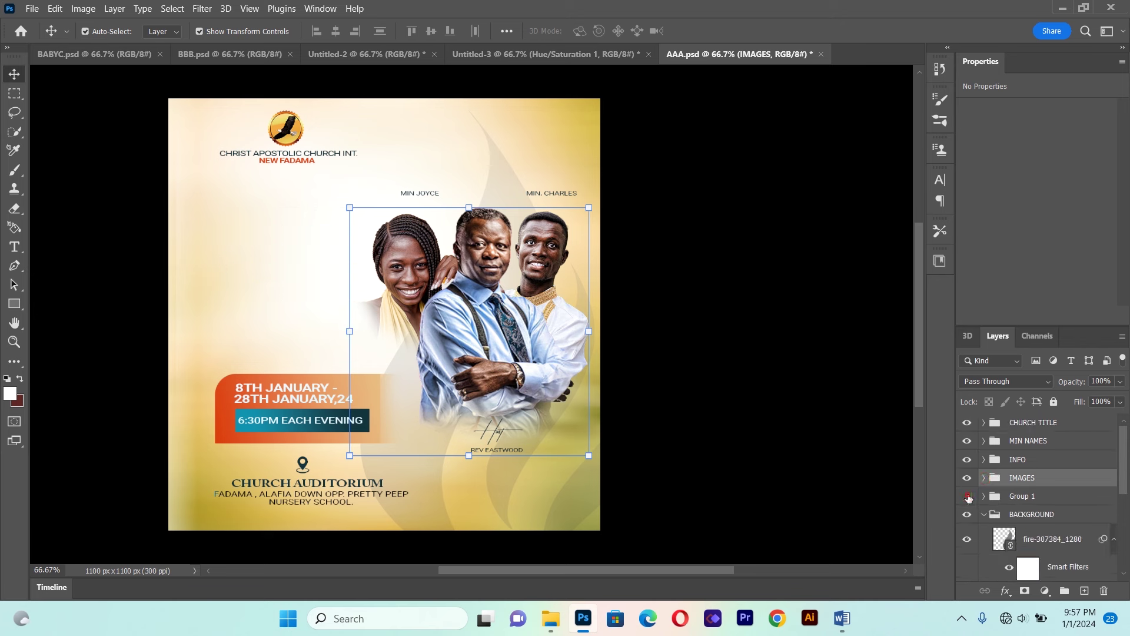
click(968, 497)
click(983, 496)
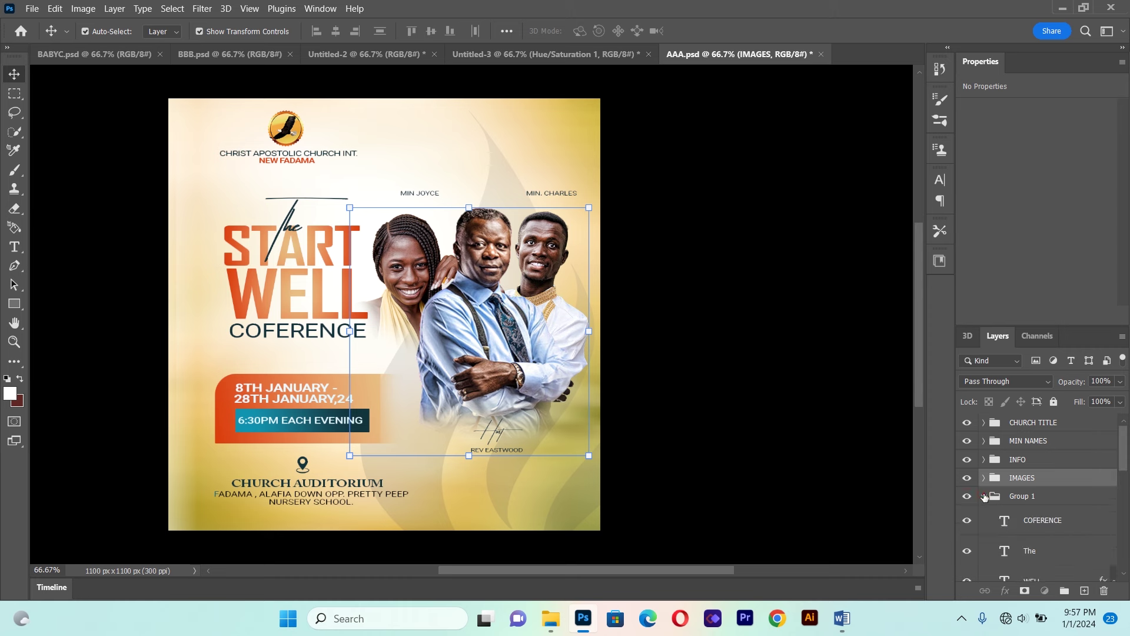
click(984, 496)
click(967, 515)
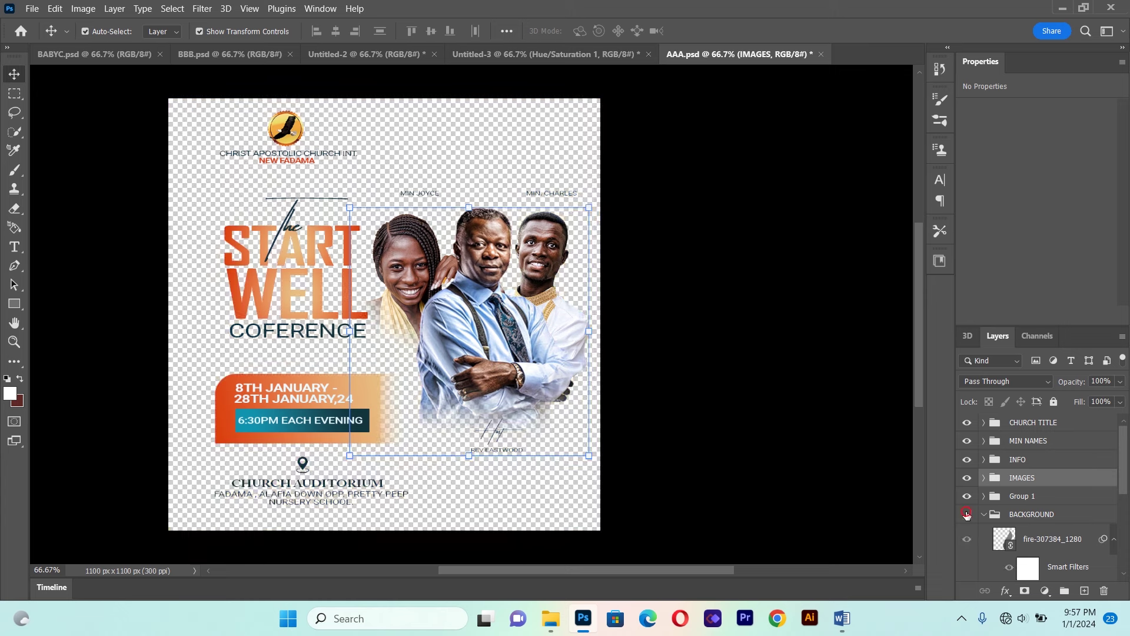
click(967, 515)
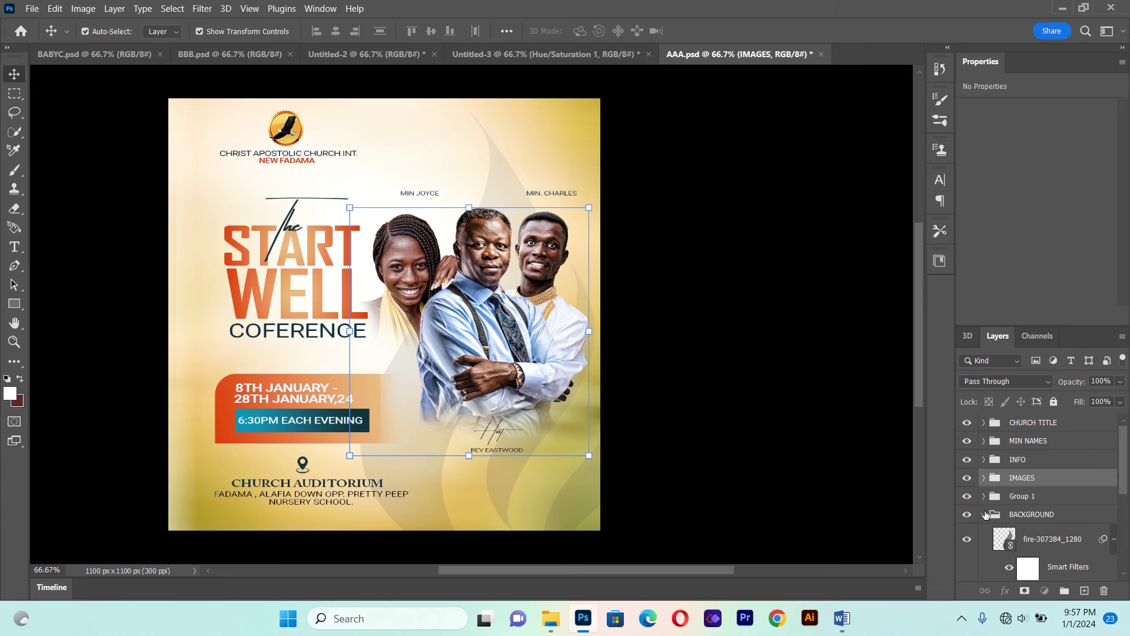
click(984, 514)
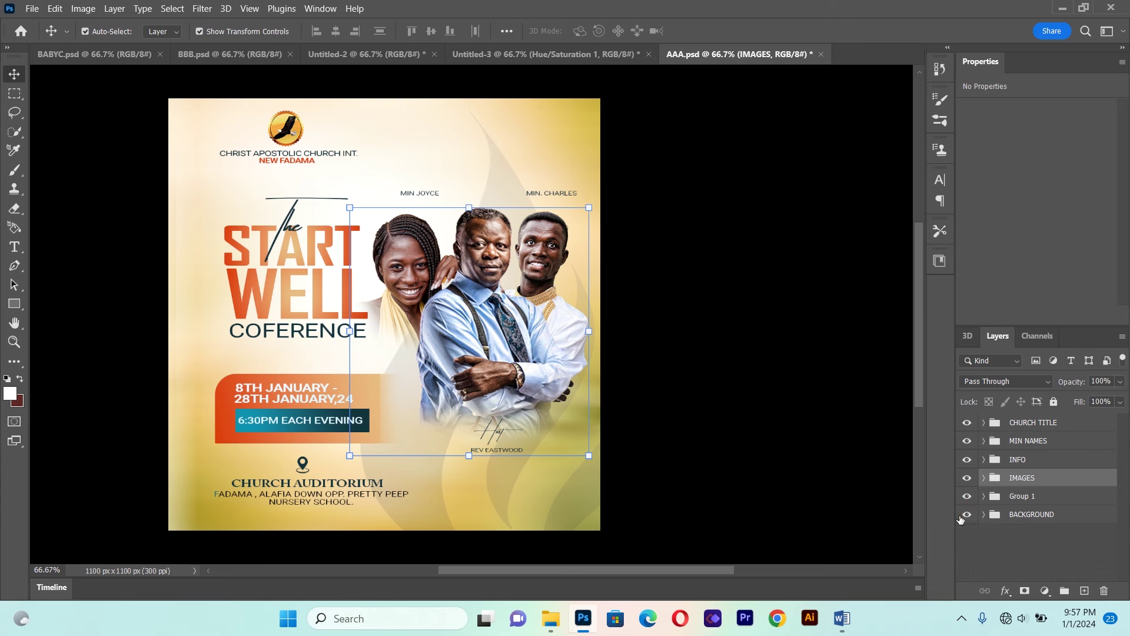
click(962, 516)
click(965, 515)
Step: Return to the FREE PSD DOWNLOAD folder and open BABYC.psd, the christening flyer
mouse_move(550, 618)
click(566, 570)
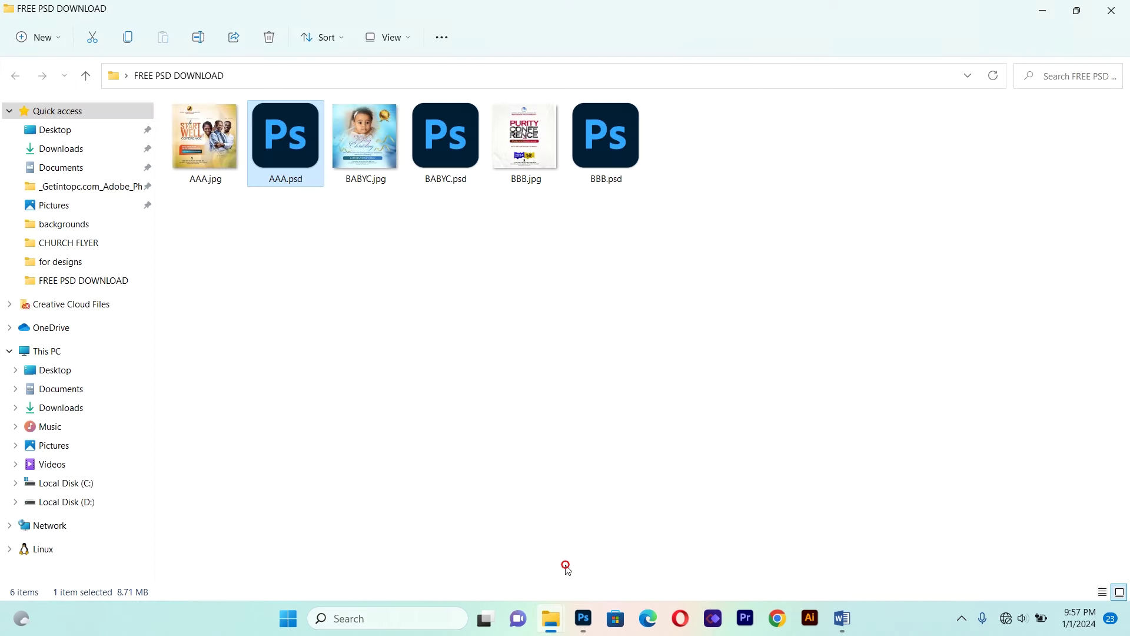
double_click(443, 170)
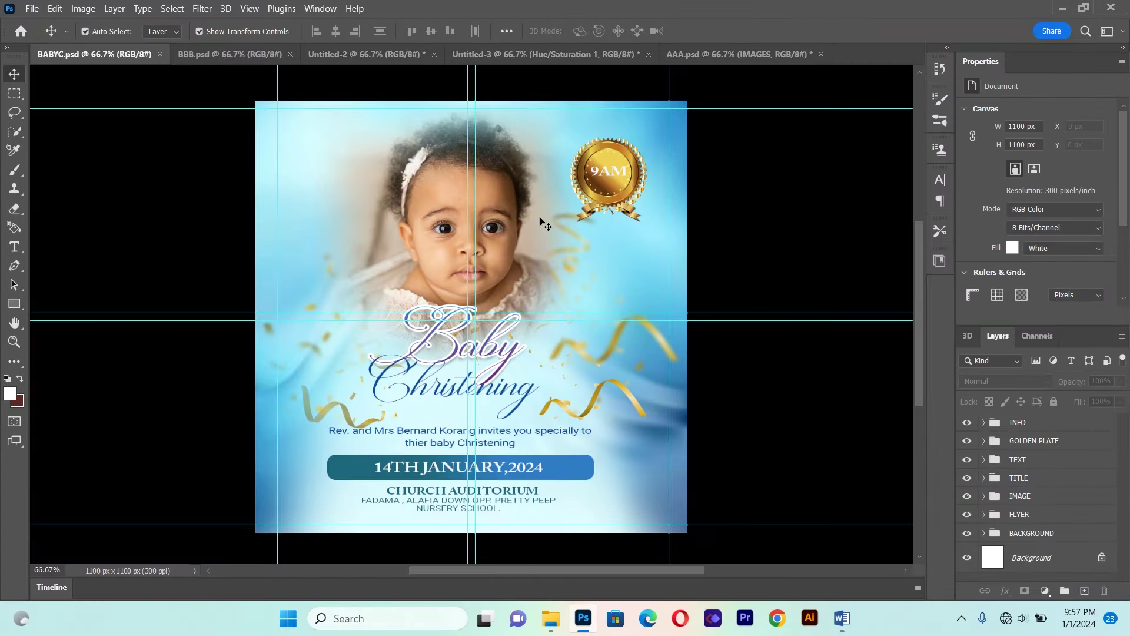
Step: Hide and reshow the INFO group, then expand it to inspect its layers and collapse it
click(967, 422)
click(967, 422)
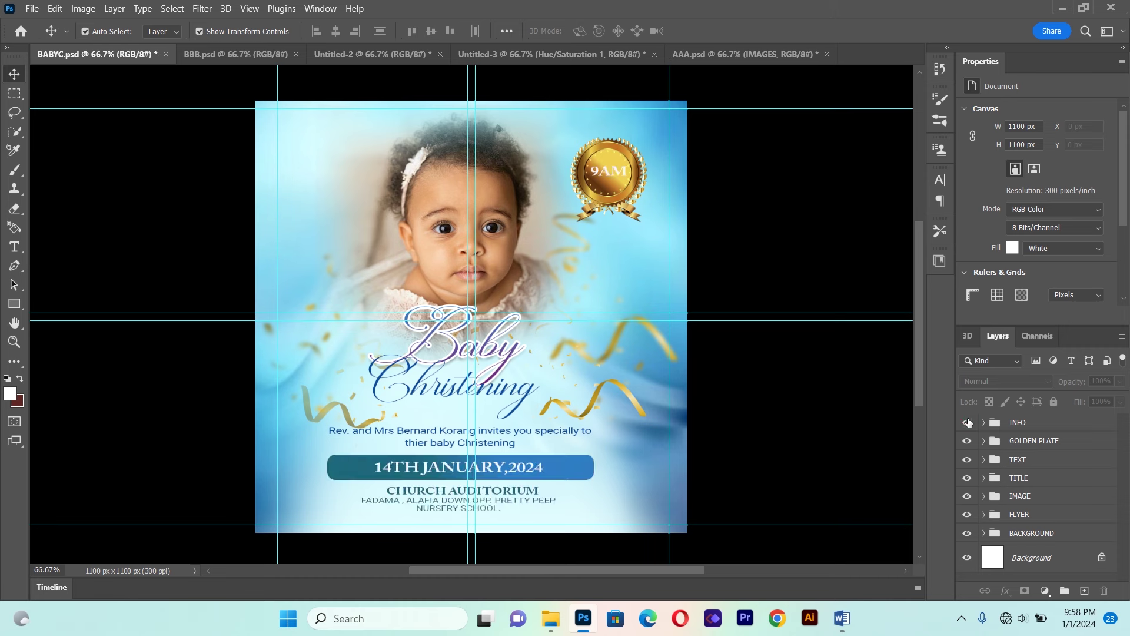
click(982, 423)
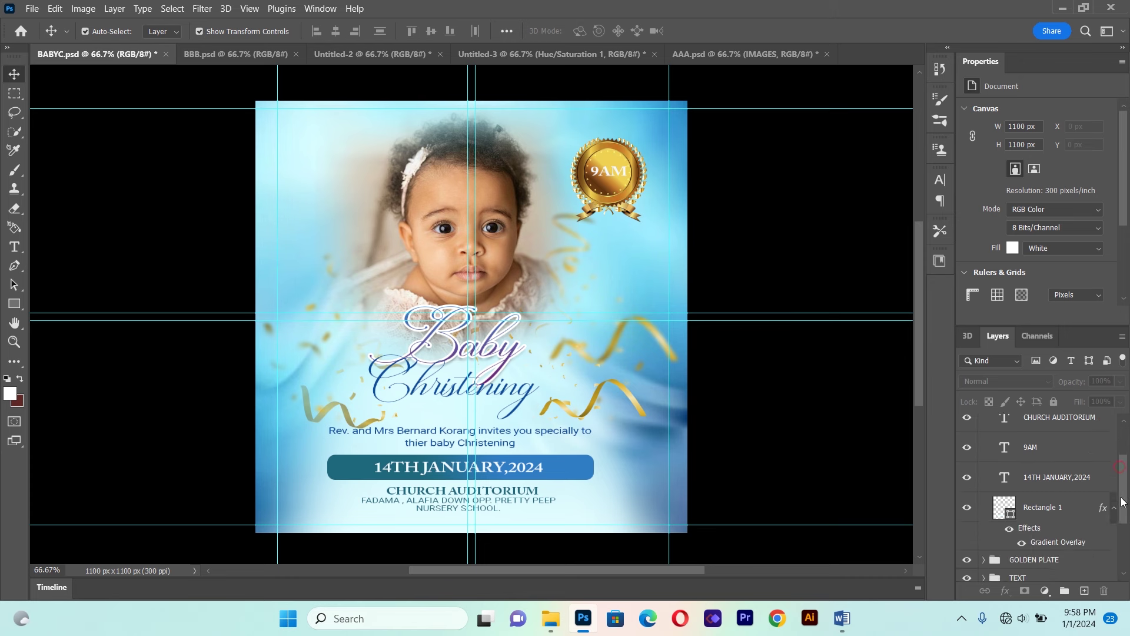
drag(1121, 476, 1123, 426)
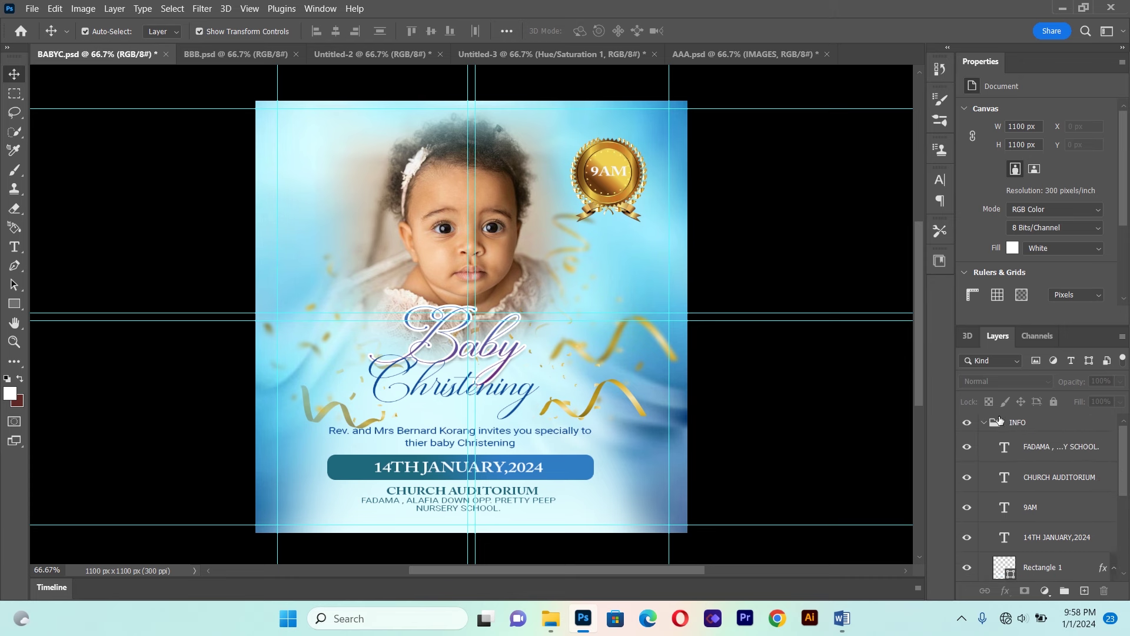
click(983, 422)
Step: Toggle the gold 9AM medal, then hide and restore the GOLDEN PLATE's Curves 1 and image copy layers
click(968, 441)
click(984, 441)
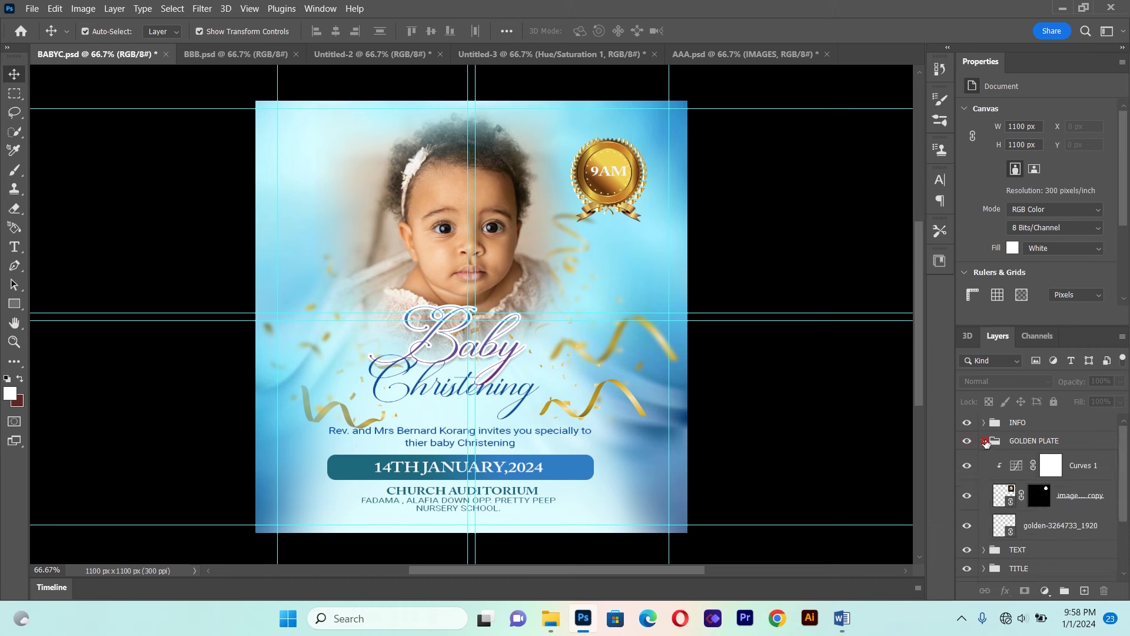
scroll(1121, 462, down, 1)
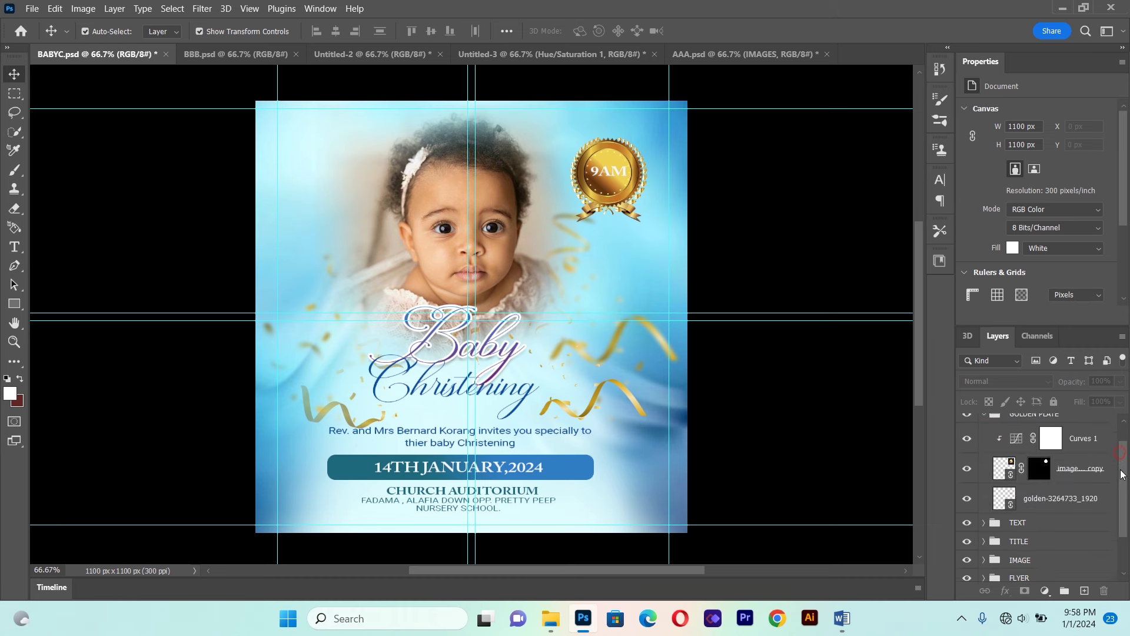
scroll(1106, 465, up, 1)
click(967, 465)
click(967, 495)
click(966, 526)
click(966, 495)
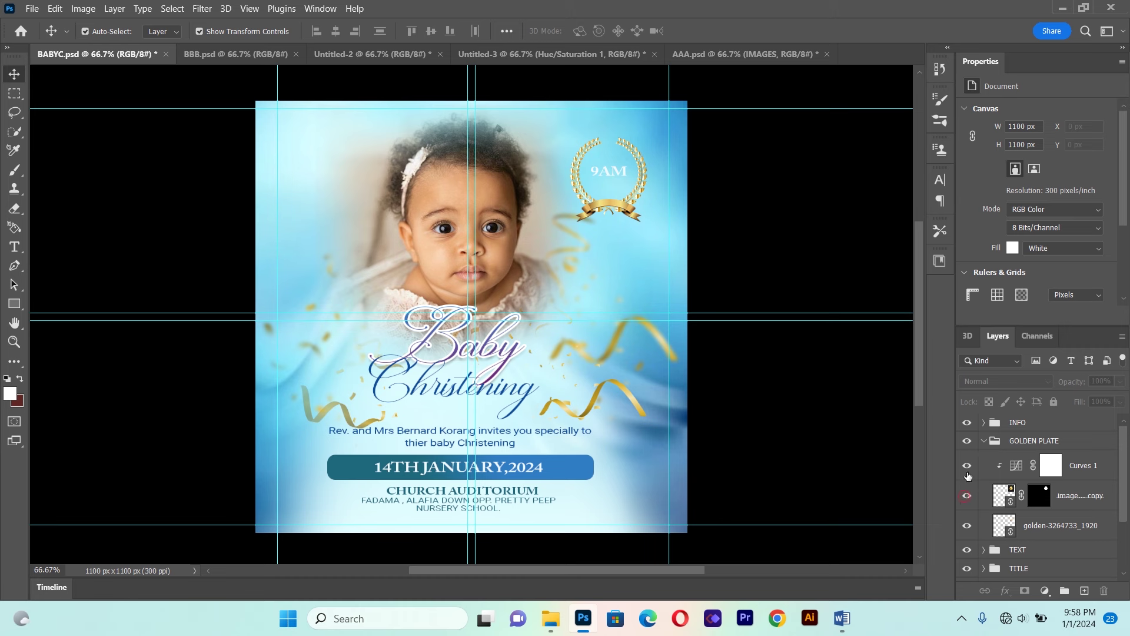
click(967, 465)
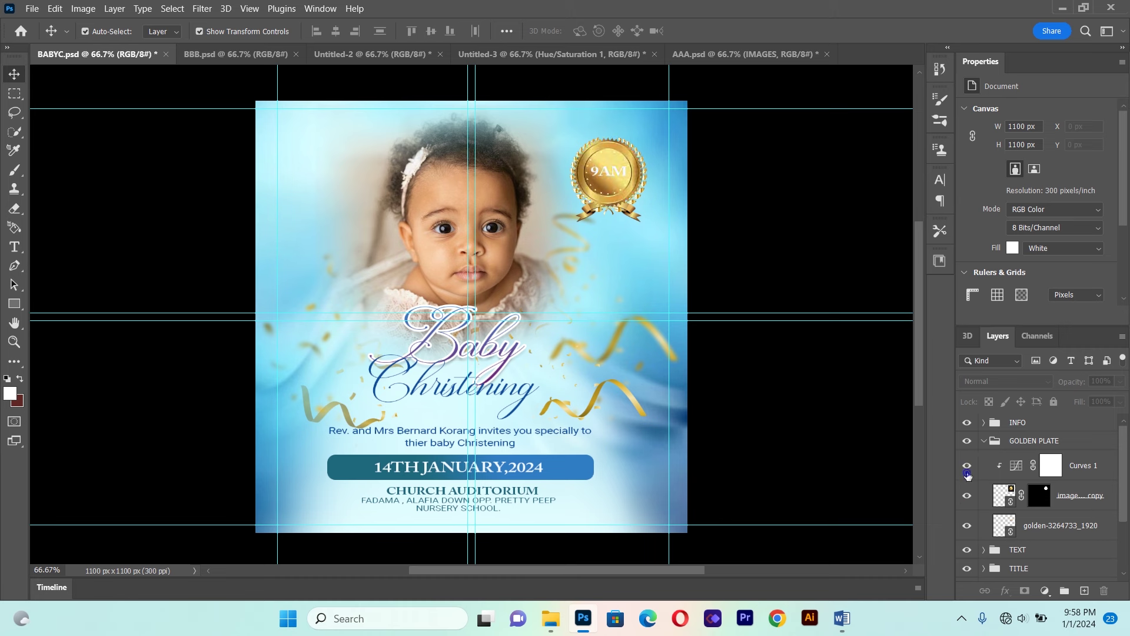
click(982, 441)
Step: Hide and reshow the invitation text and Baby Christening title, and toggle the baby photo
click(968, 460)
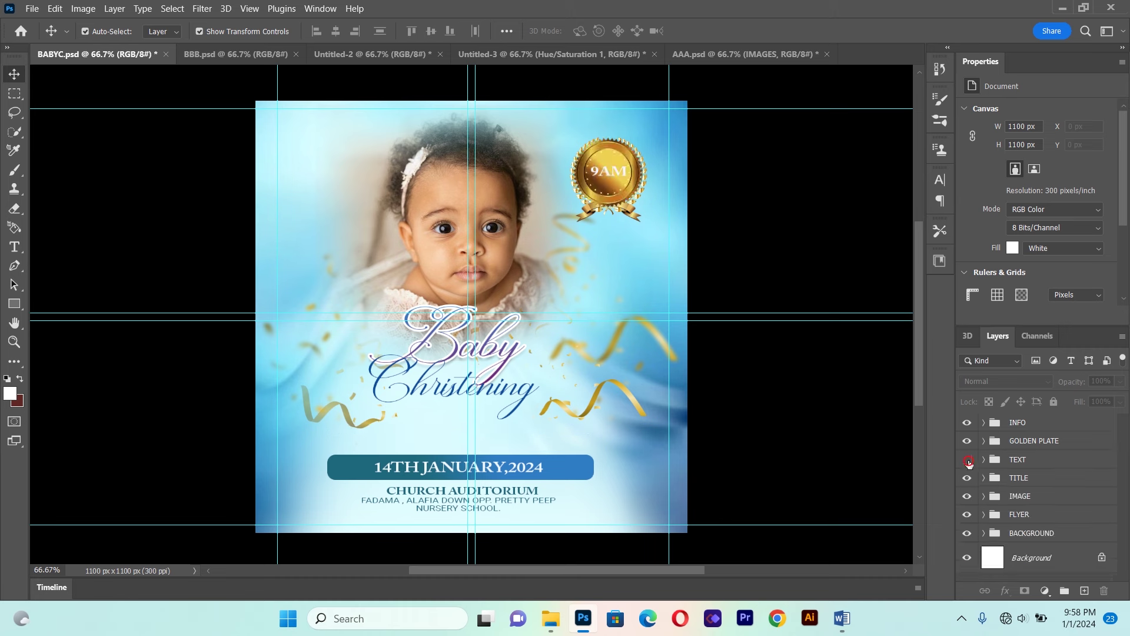
click(967, 459)
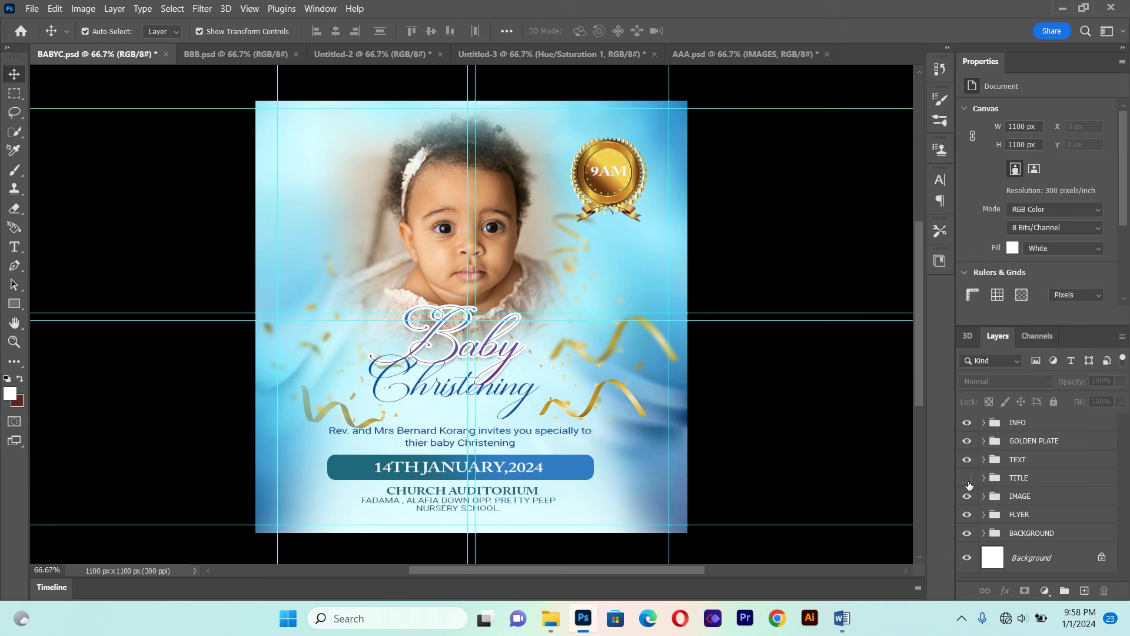
click(968, 478)
click(968, 479)
click(968, 496)
click(979, 497)
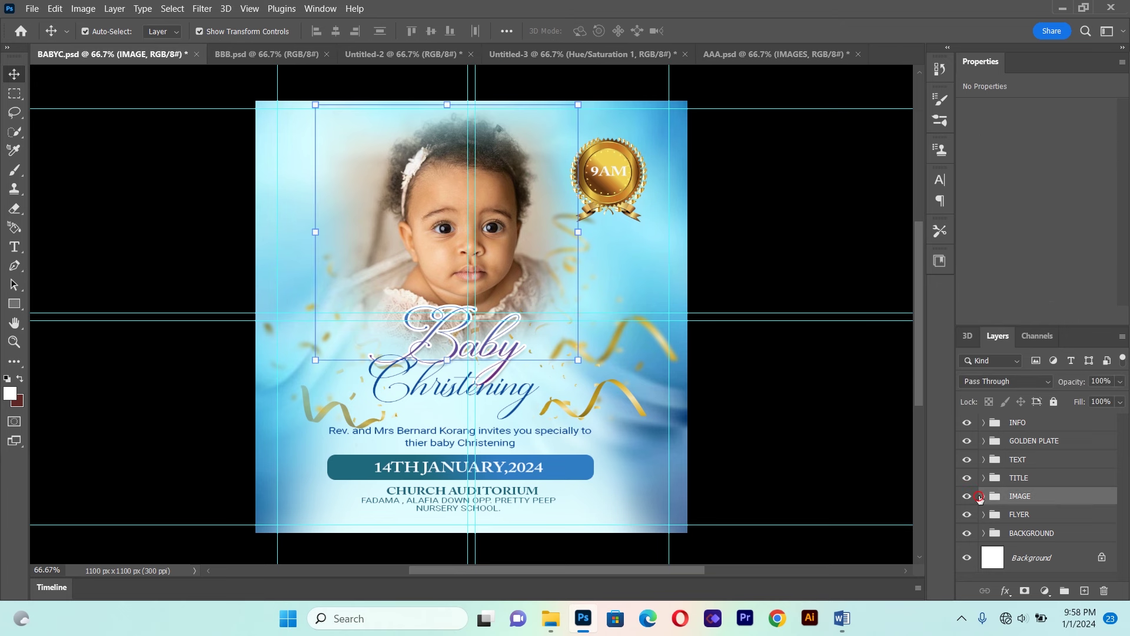
Step: Inside the IMAGE group, hide and restore the gold ribbons and confetti, and toggle the blue background
click(982, 497)
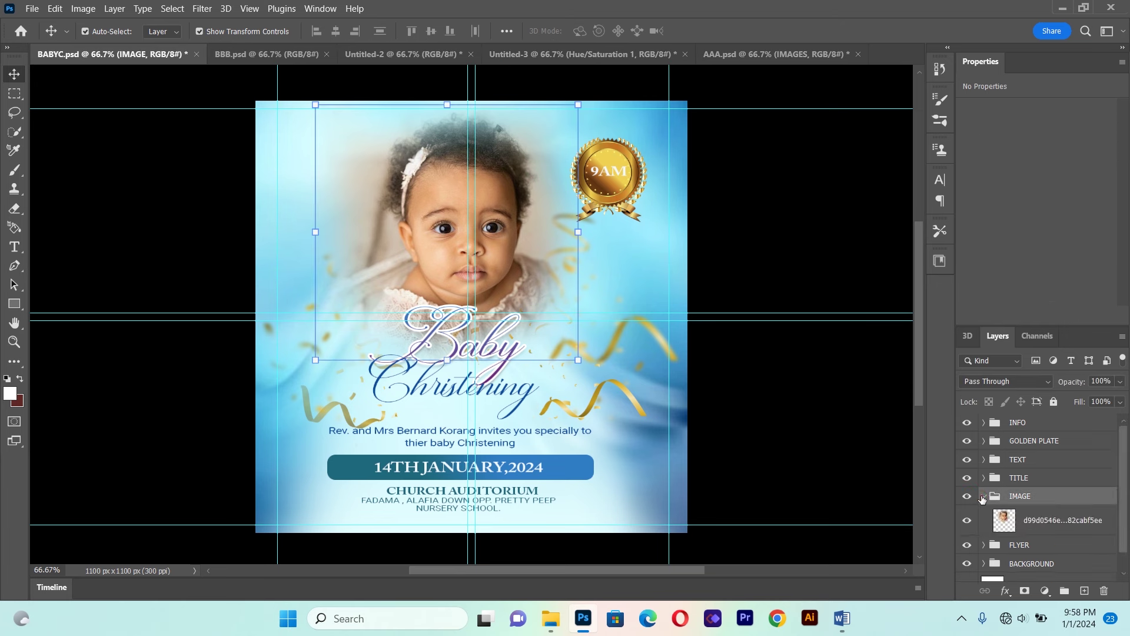
click(968, 515)
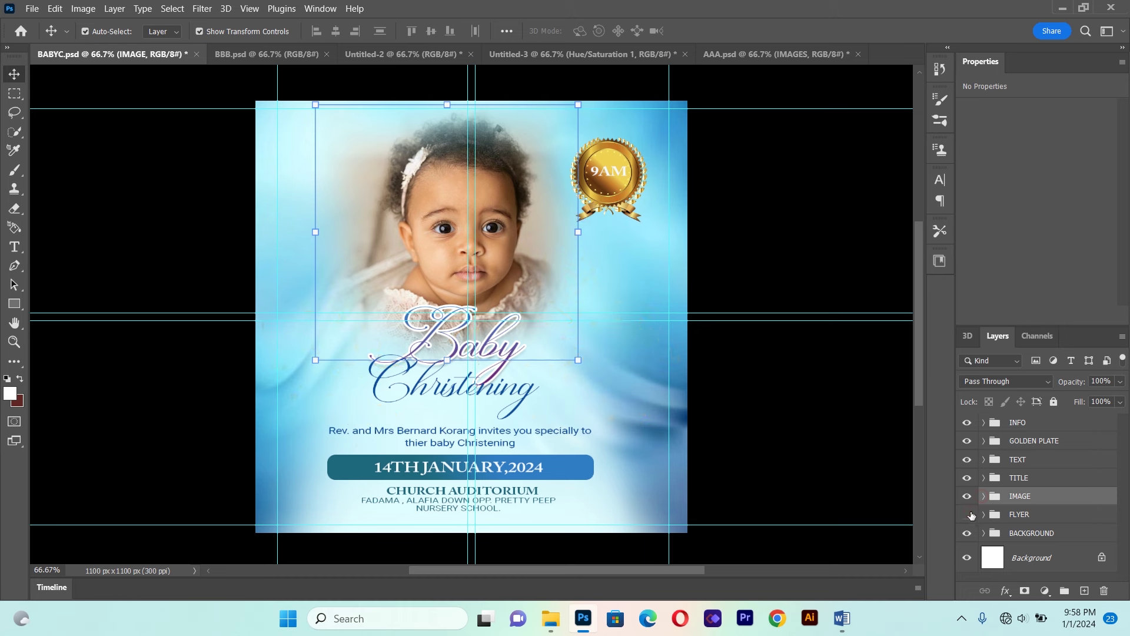
click(968, 515)
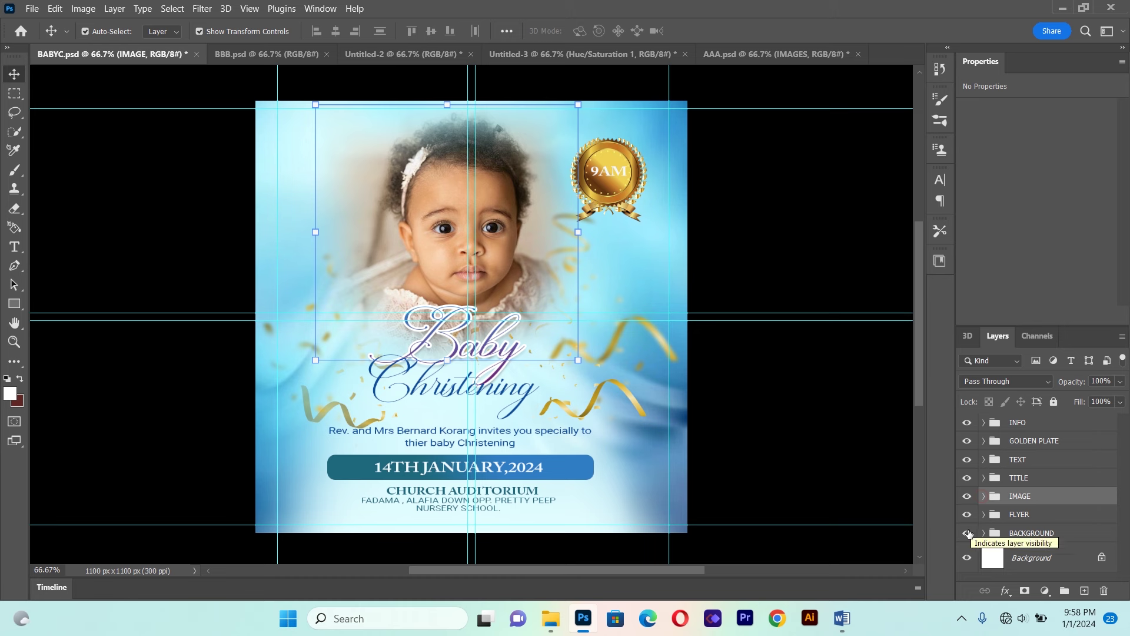
click(968, 533)
click(968, 532)
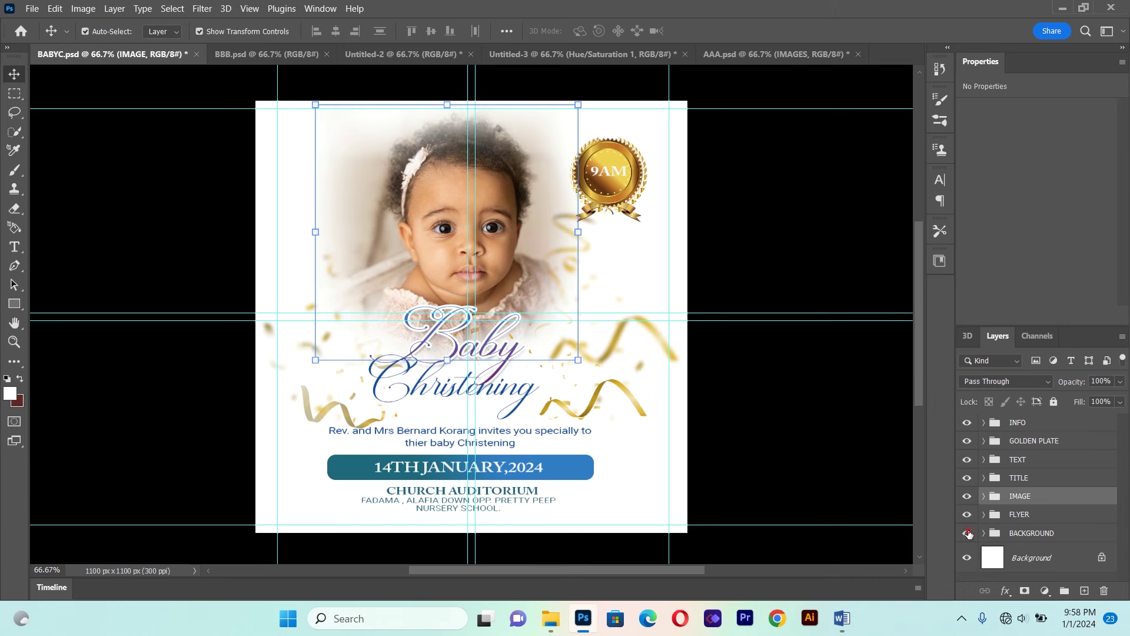
click(968, 532)
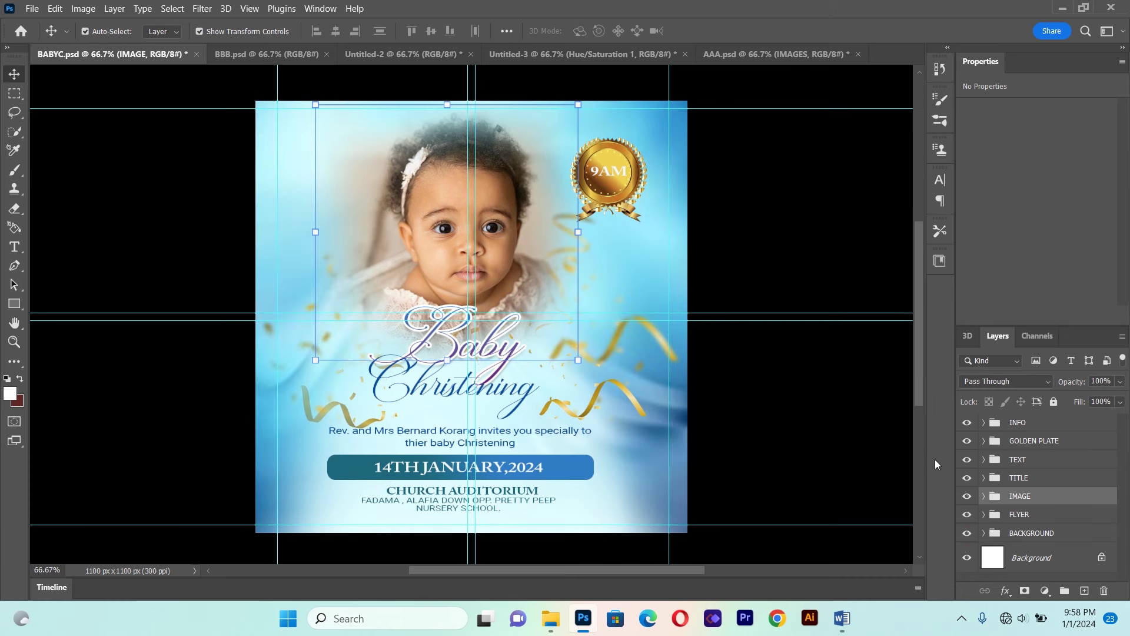
mouse_move(549, 618)
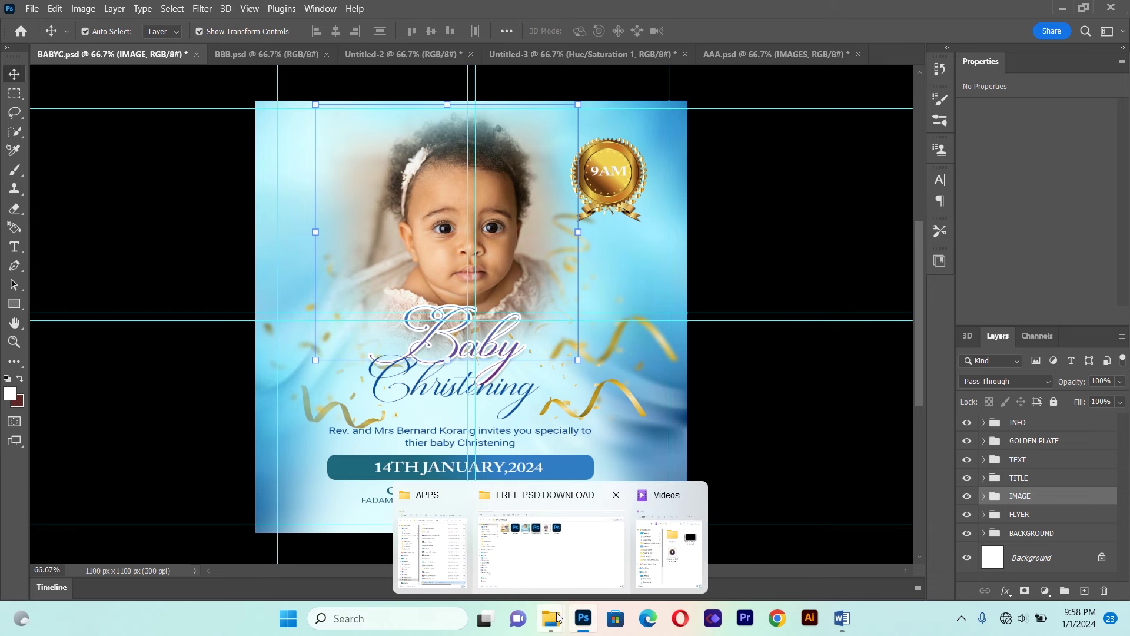
Step: Open BBB.psd, the Purity Conference flyer, and expand its CHURCH TITLE group
click(555, 623)
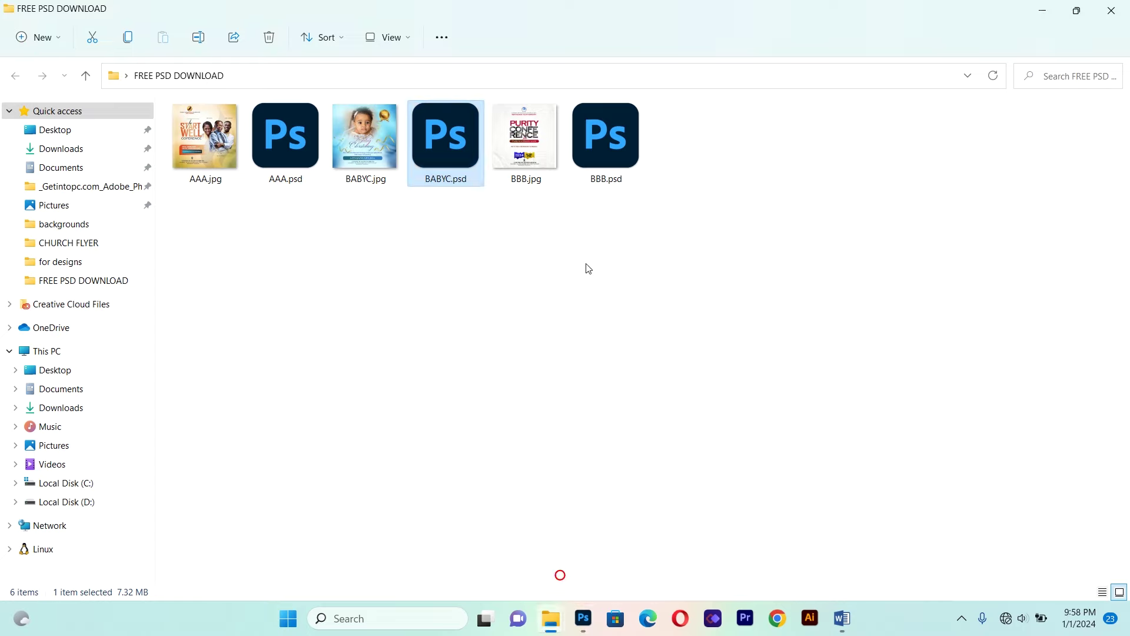
double_click(620, 170)
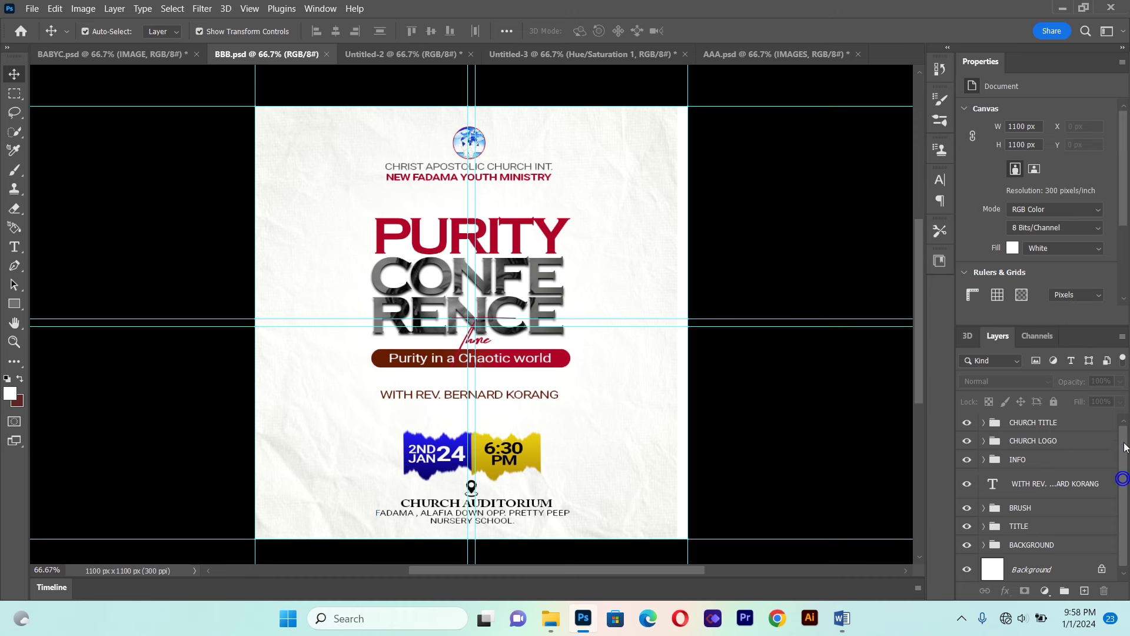
click(983, 422)
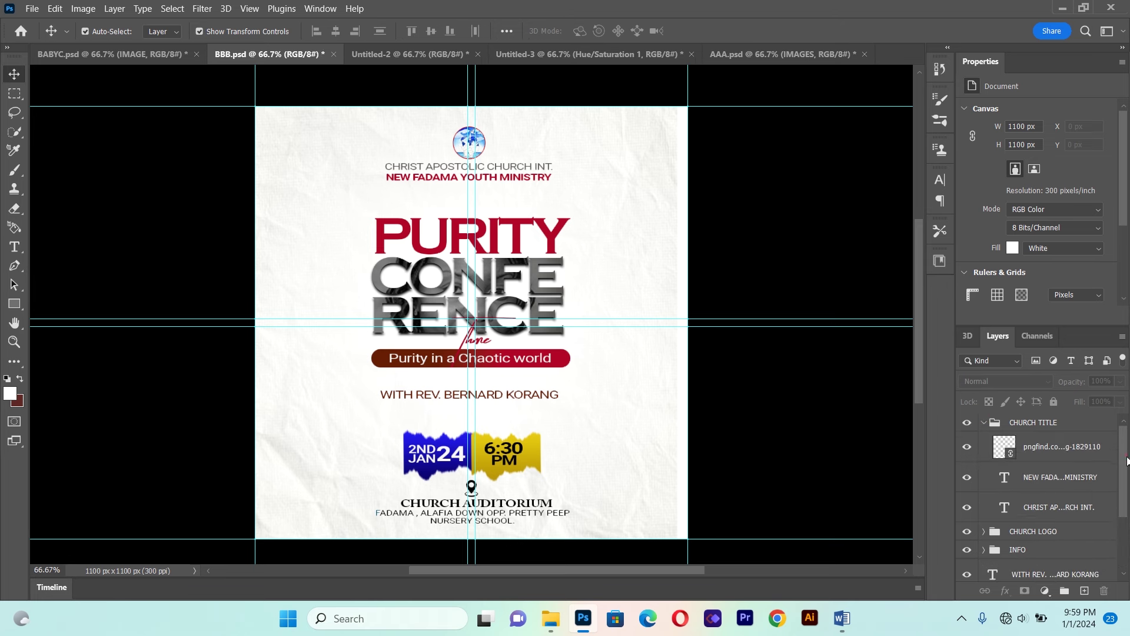
Step: Hide and restore the location pin, NEW FADAMA YOUTH MINISTRY and CHRIST APOSTOLIC CHURCH INT. layers
drag(1127, 458, 1124, 435)
click(967, 446)
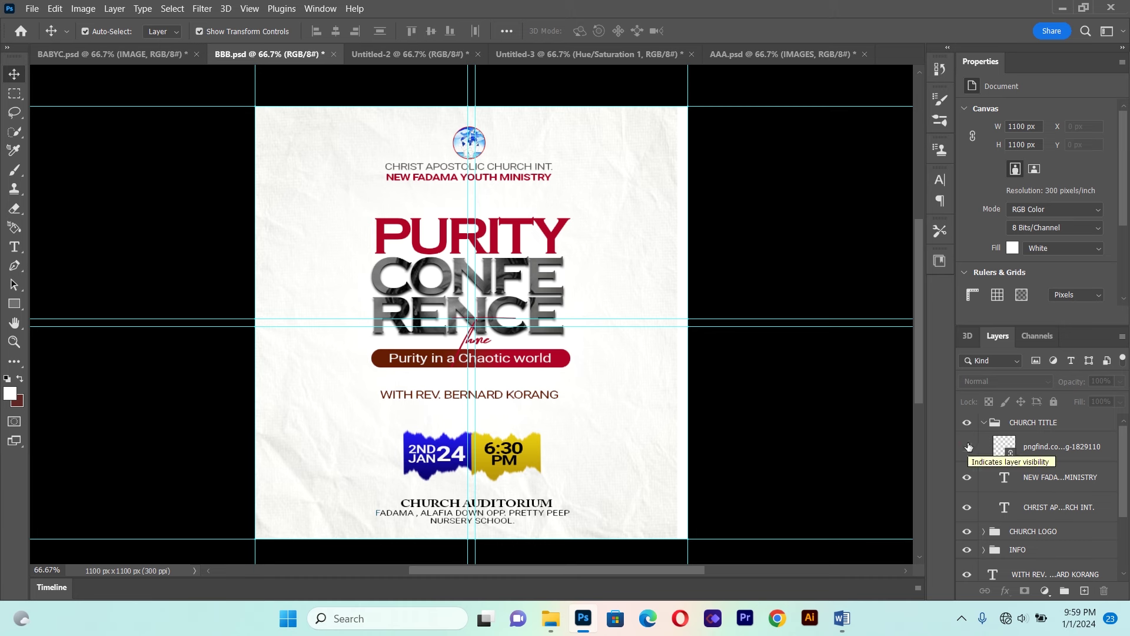
click(966, 447)
click(966, 477)
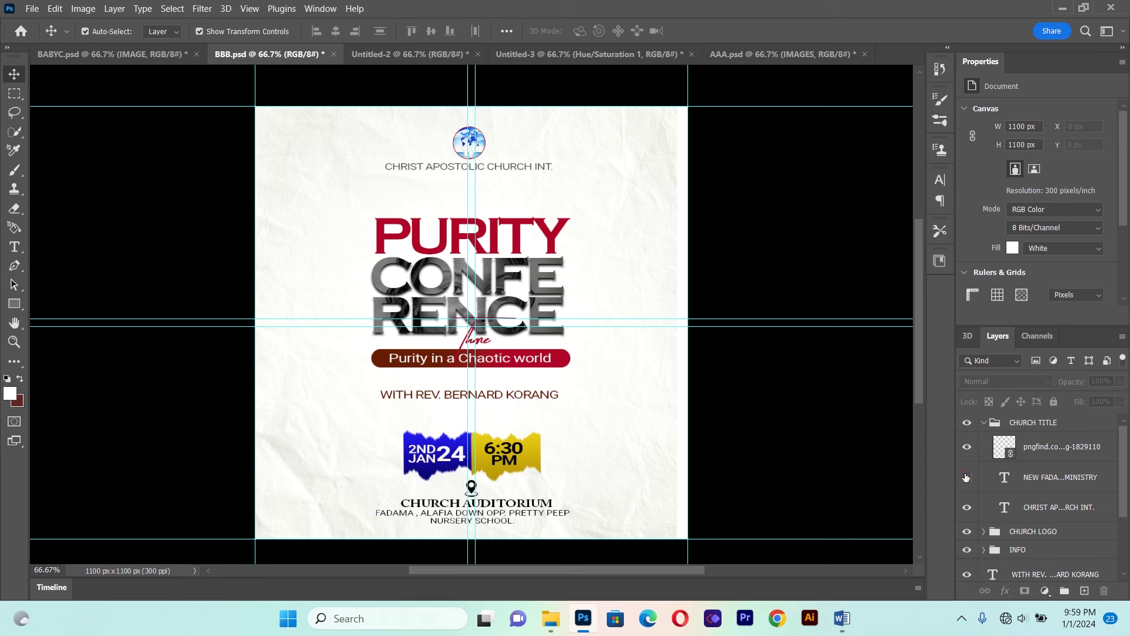
click(965, 477)
click(966, 508)
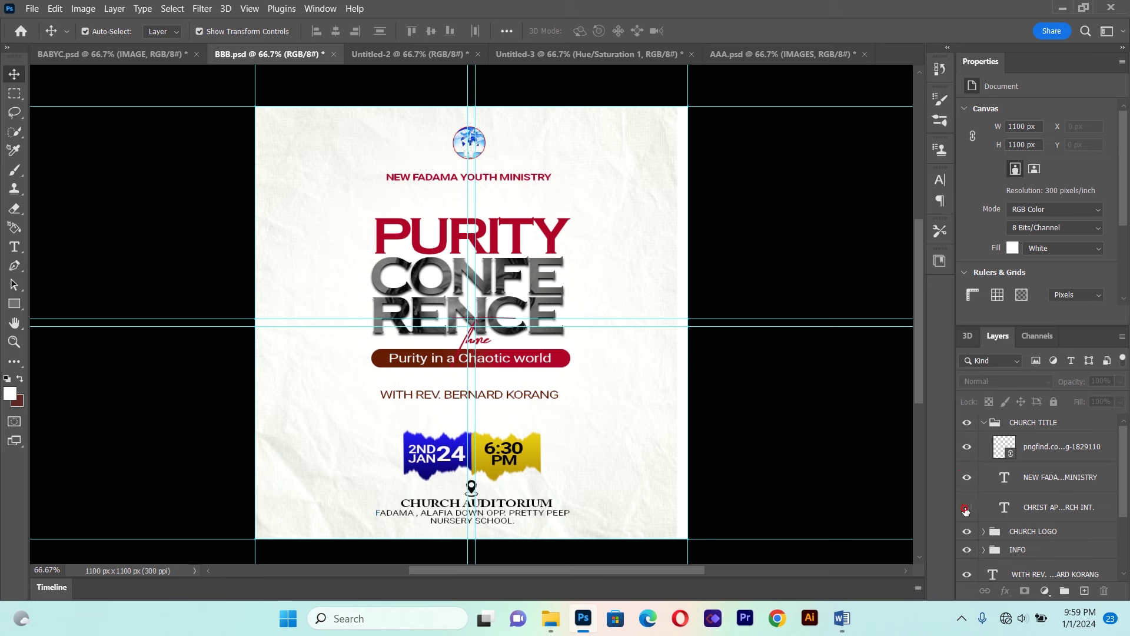
click(965, 508)
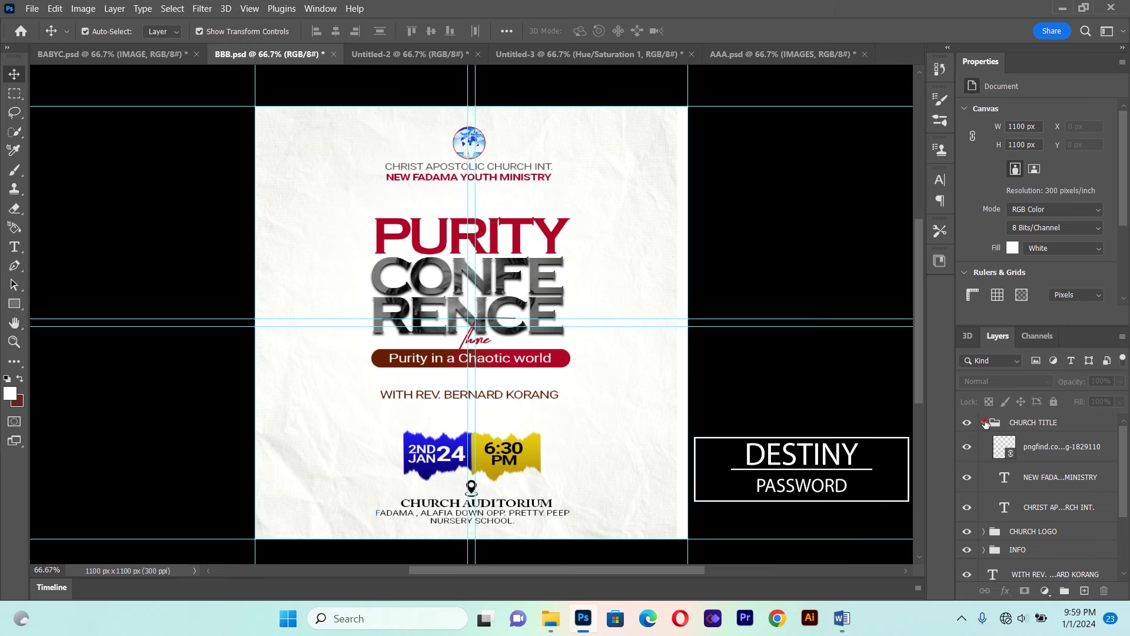
Step: Collapse CHURCH TITLE, toggle the church logo, peek into CHURCH LOGO, and expand INFO
click(984, 423)
click(967, 442)
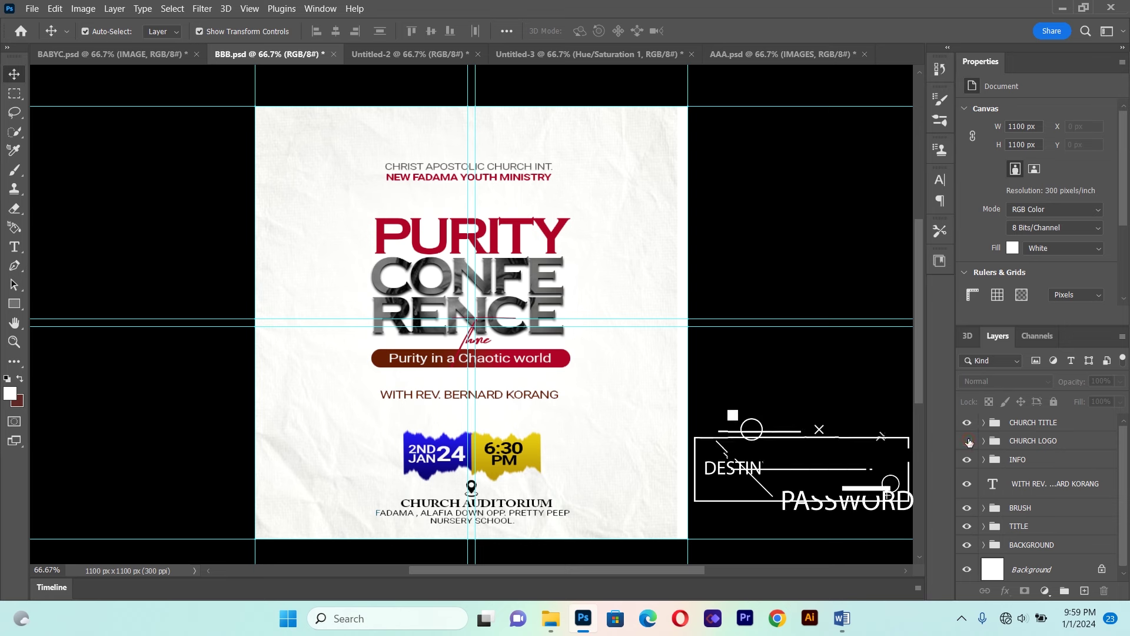
click(983, 442)
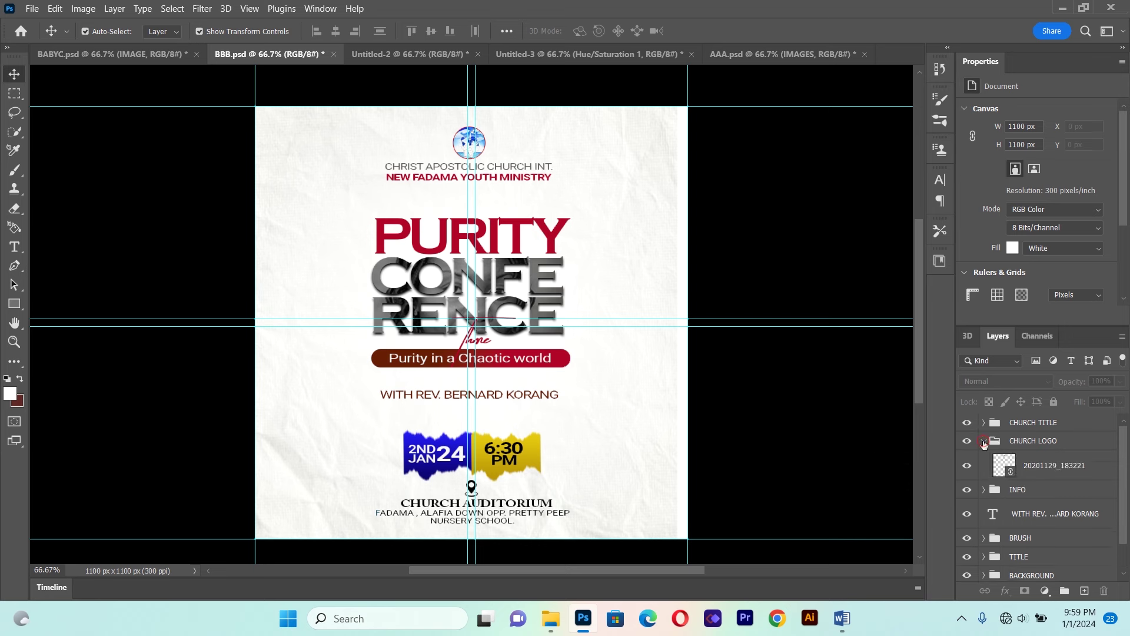
click(983, 441)
click(982, 460)
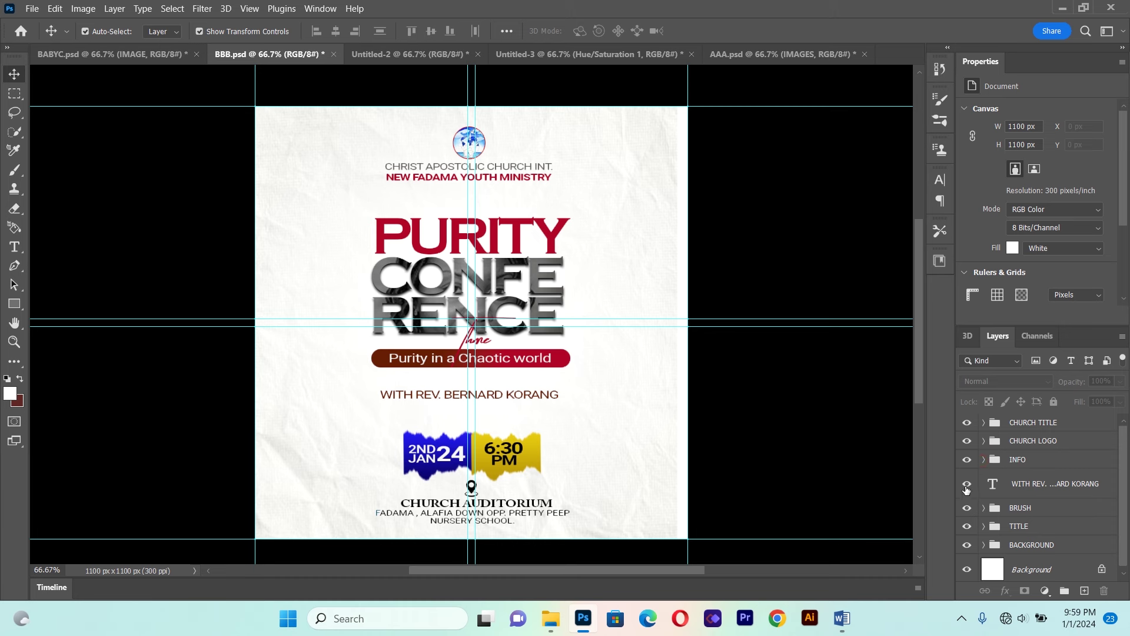
Step: Toggle the BRUSH shapes, hide the yellow brush behind 6:30 PM, and restore the PURITY CONFERENCE title
click(967, 509)
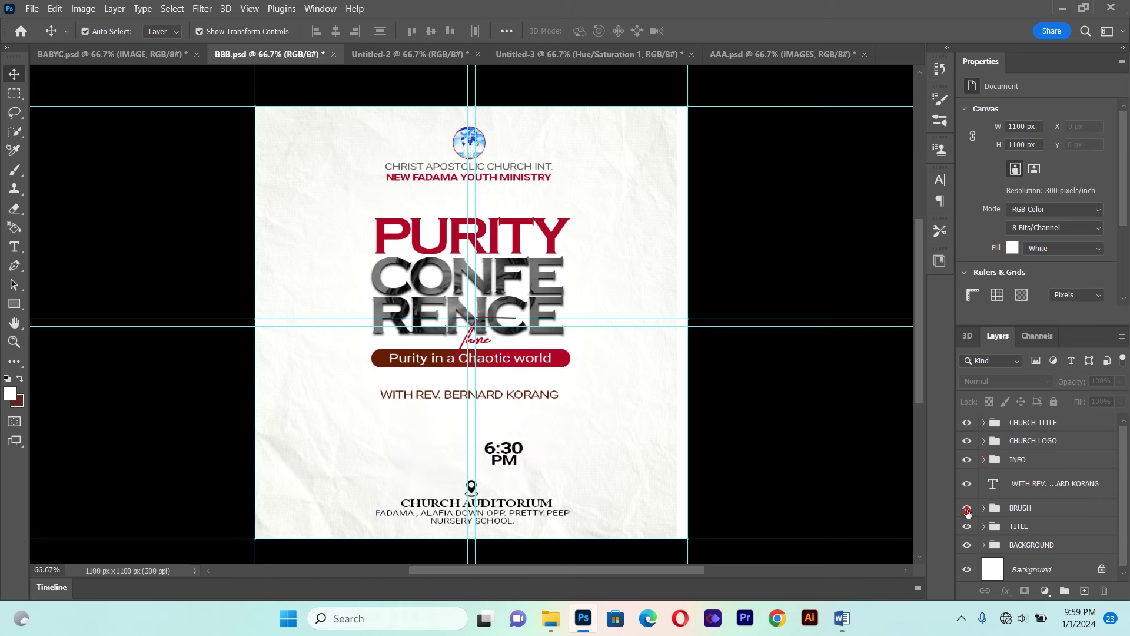
click(967, 509)
click(966, 527)
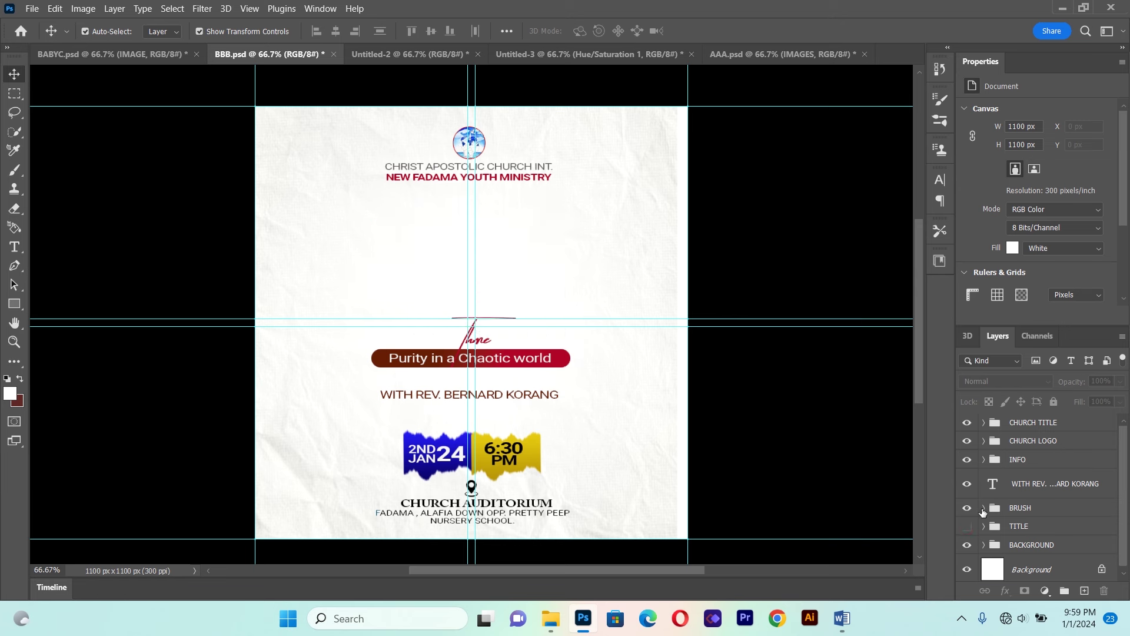
click(983, 509)
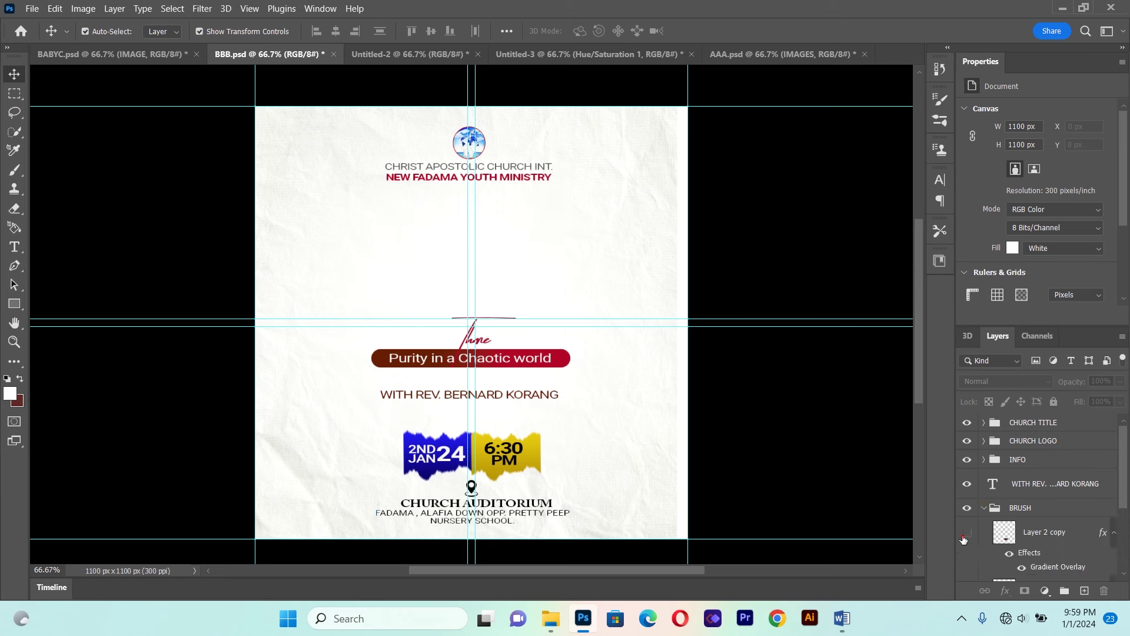
click(982, 508)
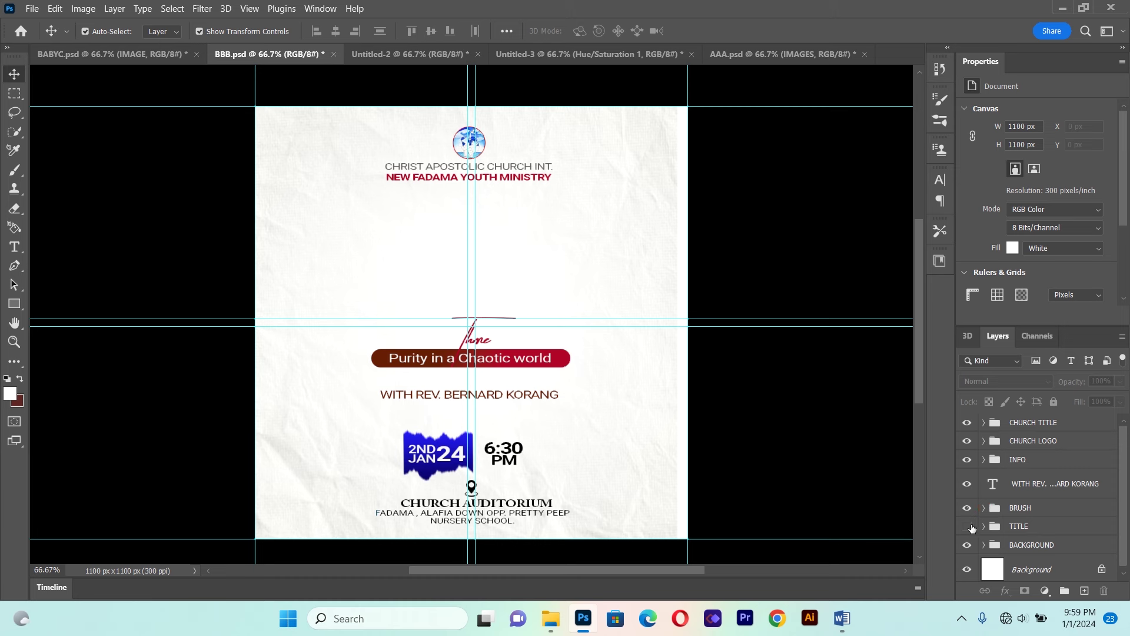
click(968, 527)
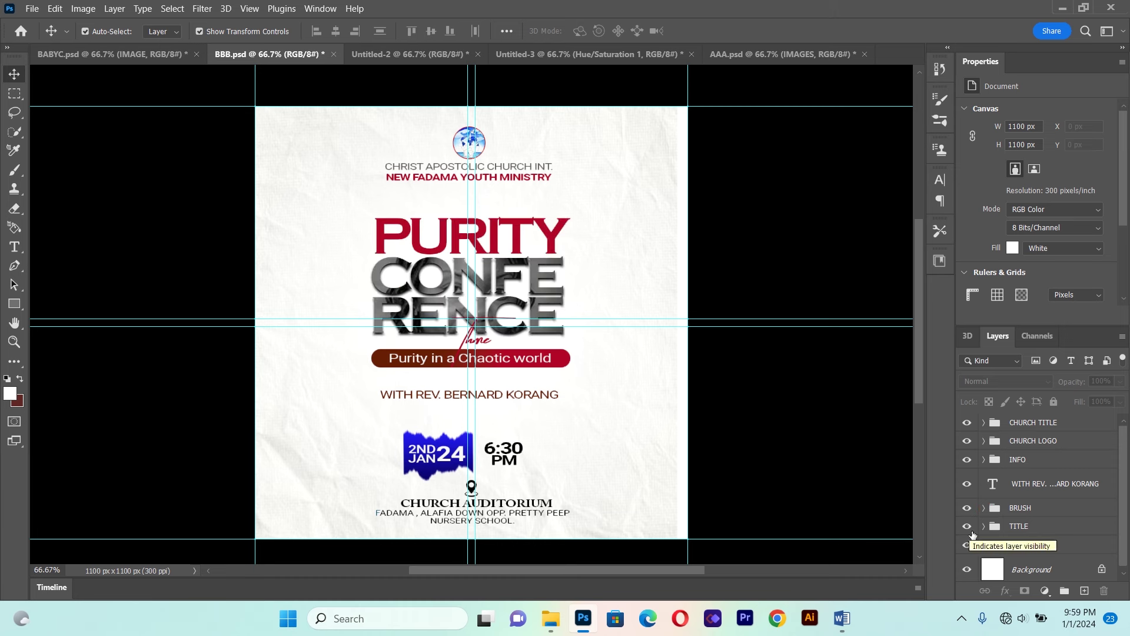
Step: Inspect and collapse the TITLE group, toggle the paper background, and select the BACKGROUND group
click(982, 527)
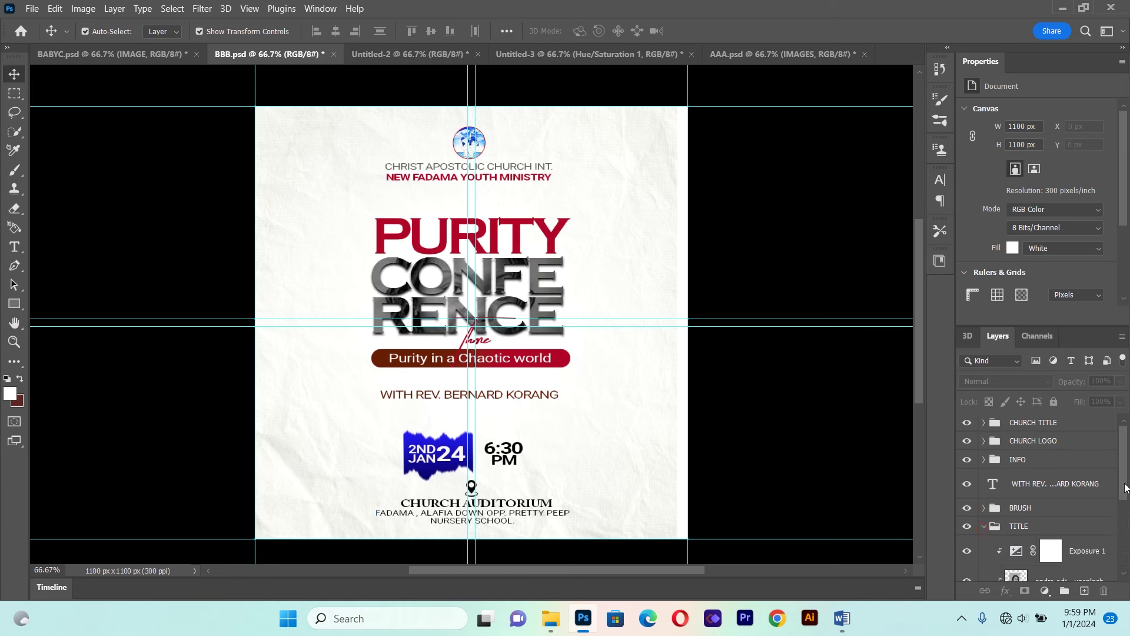
drag(1124, 487, 1124, 543)
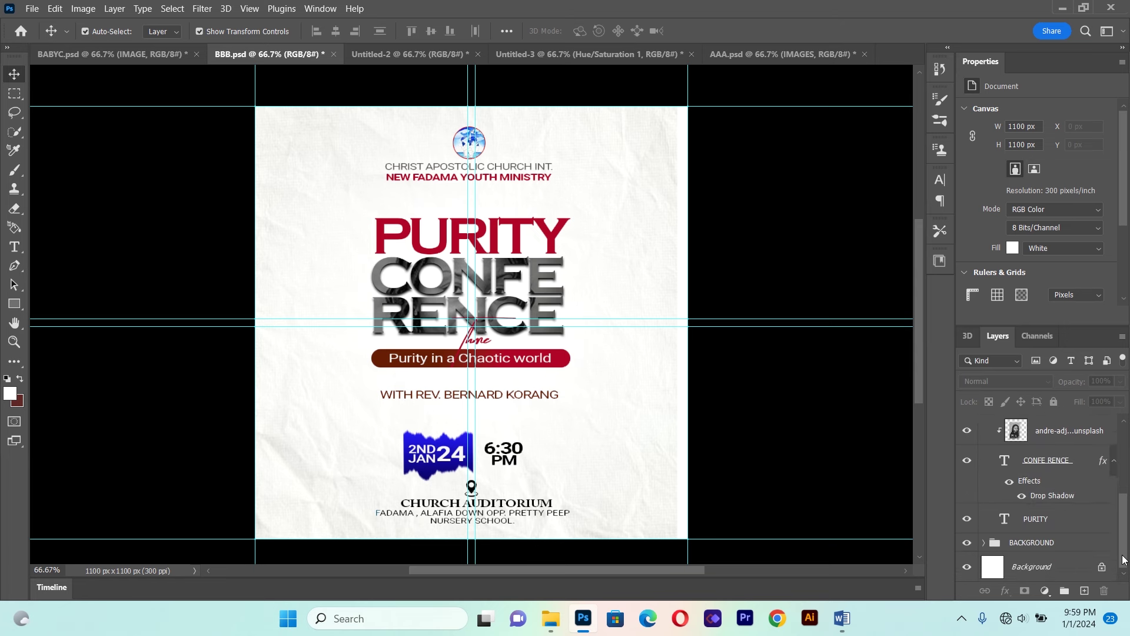
scroll(1124, 543, up, 3)
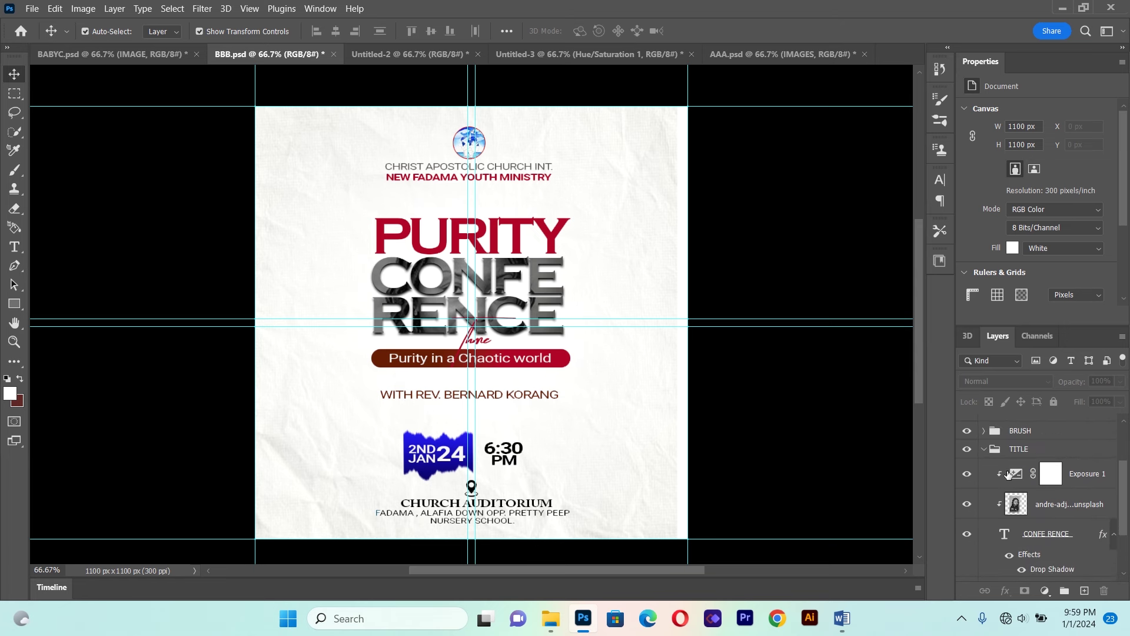
click(983, 451)
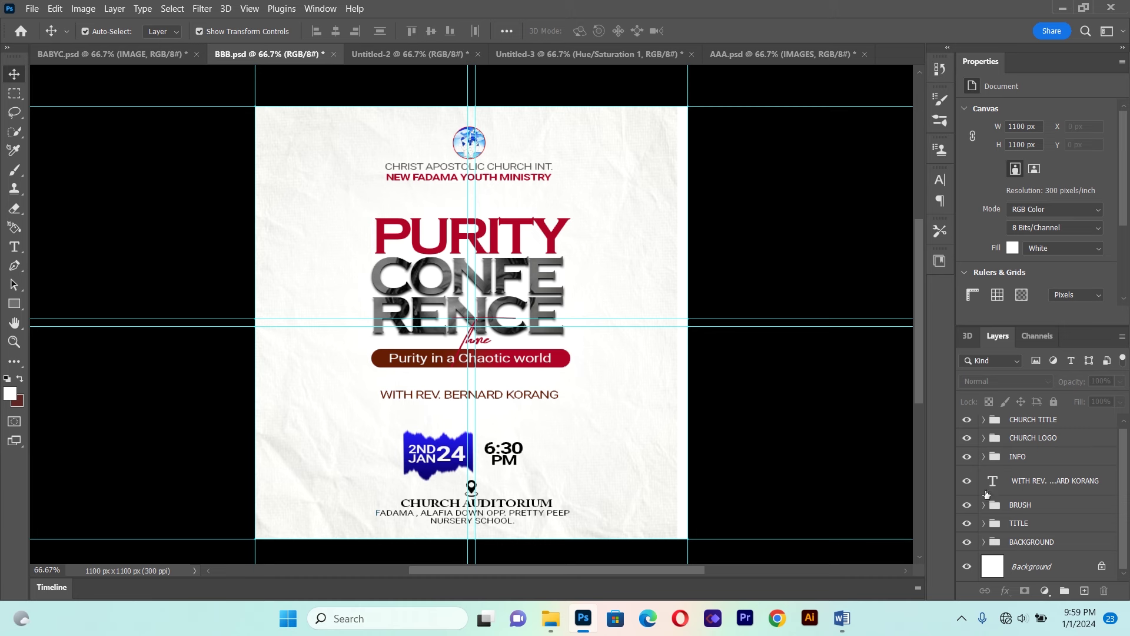
click(969, 544)
click(981, 543)
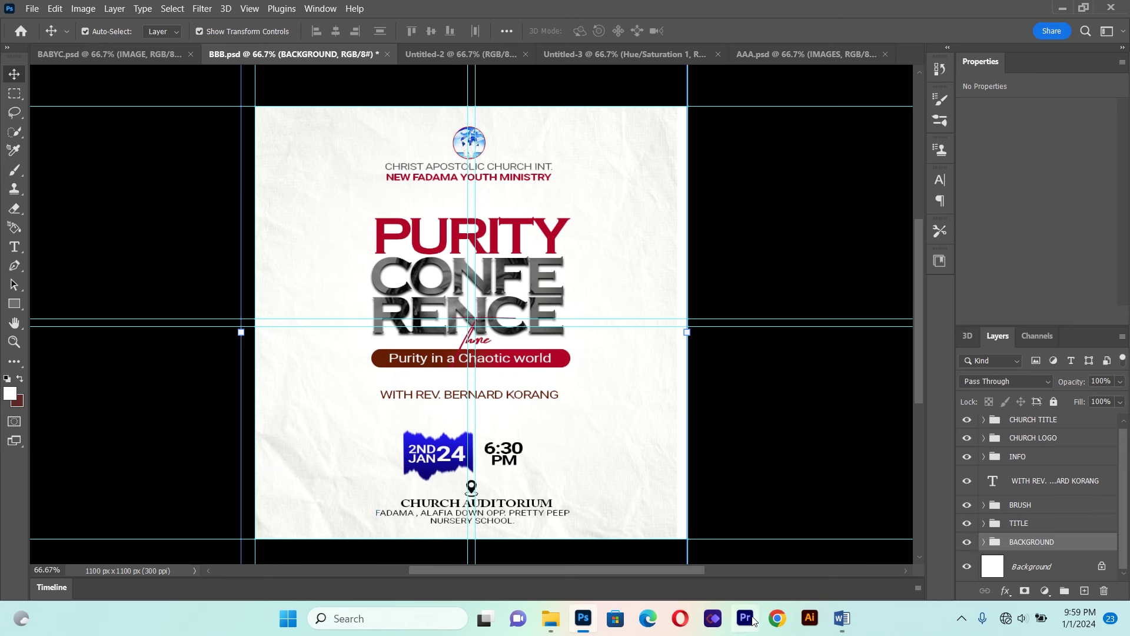
mouse_move(549, 617)
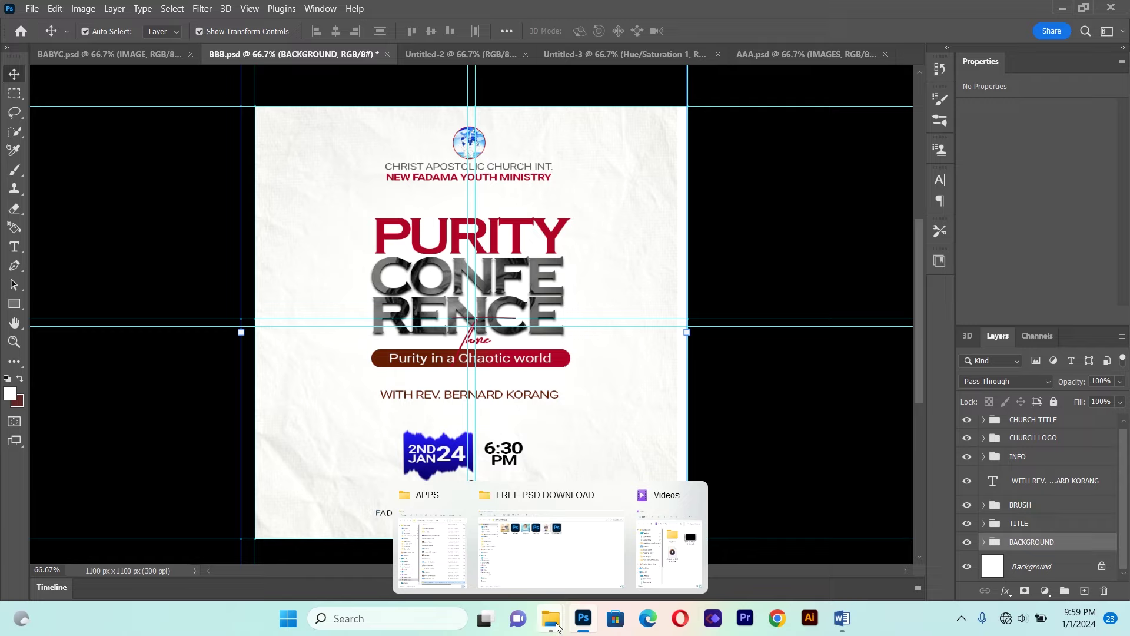
Step: Switch to the FREE PSD DOWNLOAD File Explorer window from the taskbar
click(574, 559)
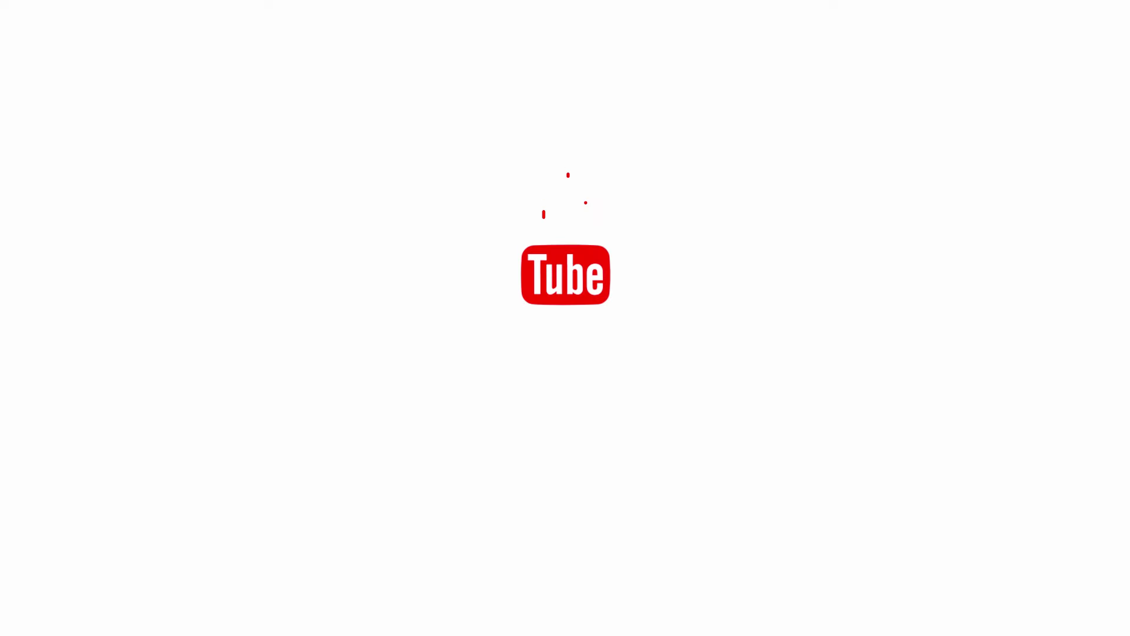